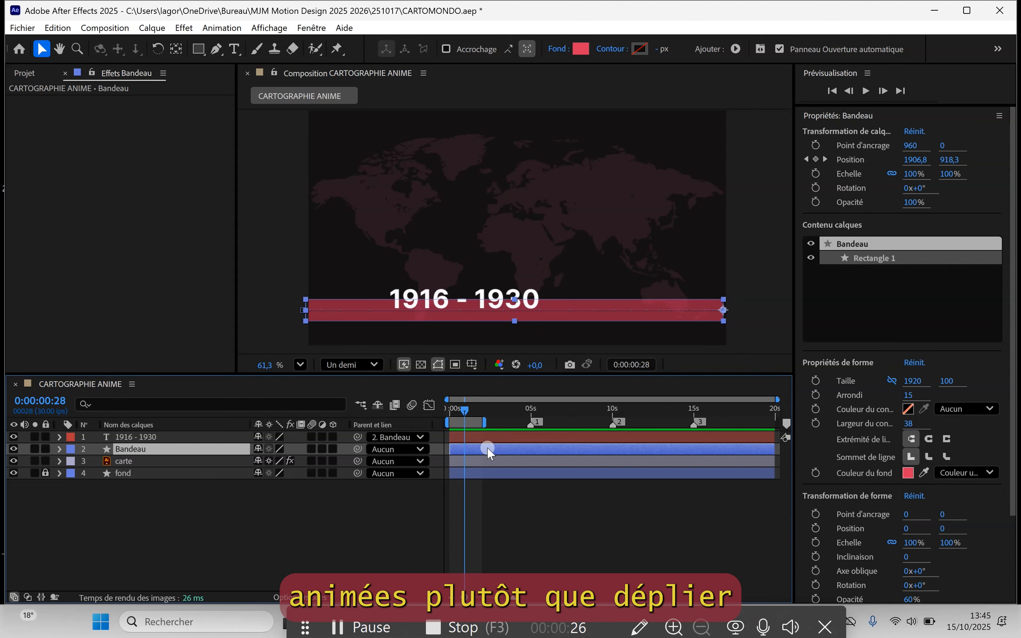
# Step: Reveal only the keyframed properties of the Bandeau layer and extend the end of the work area to just past marker 1
pyautogui.click(58, 449)
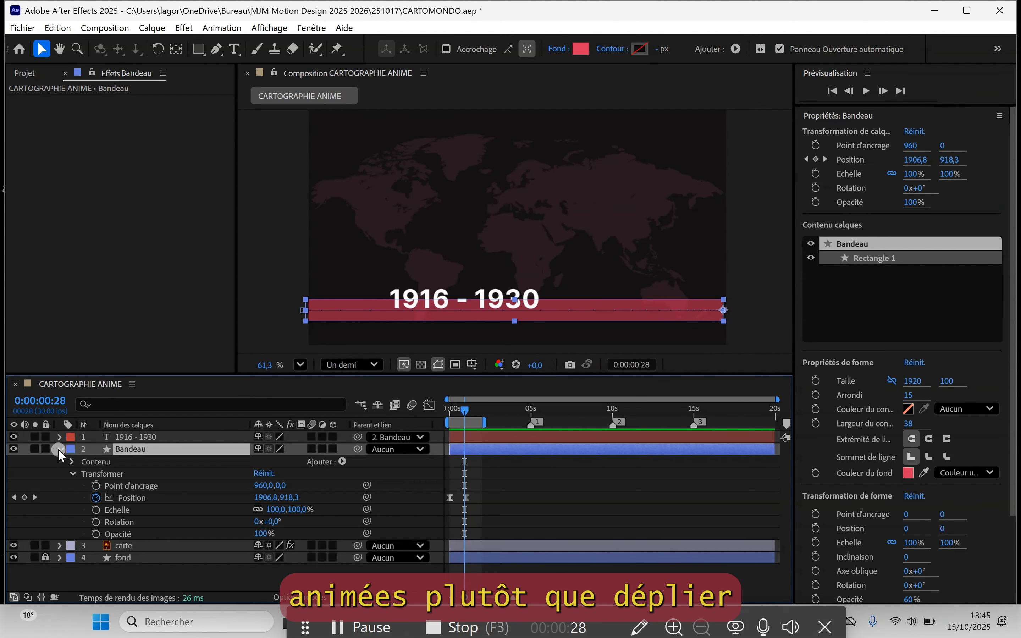
pyautogui.click(59, 448)
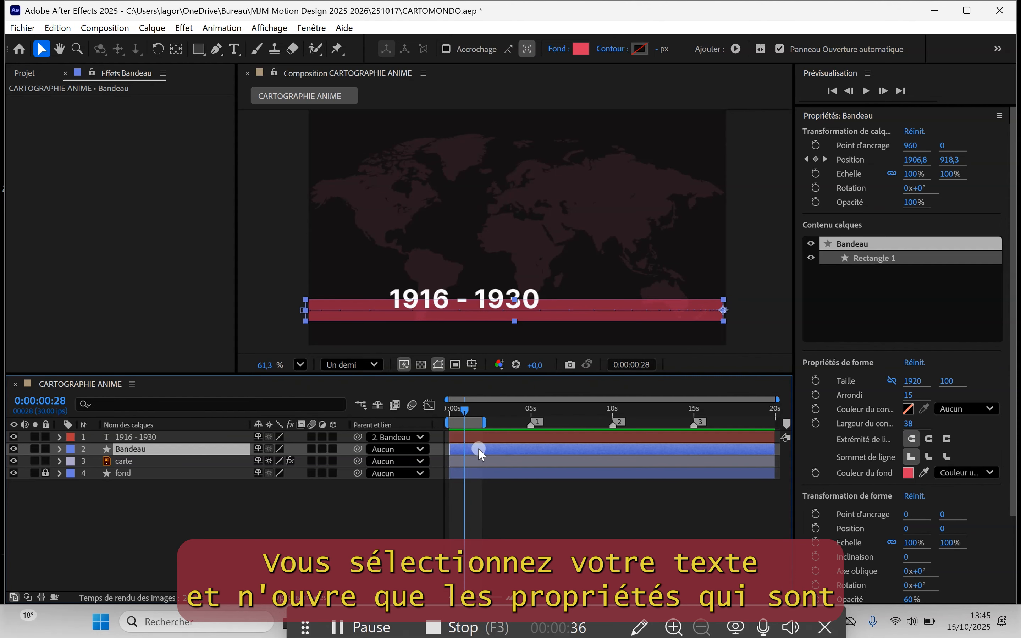
pyautogui.press('u')
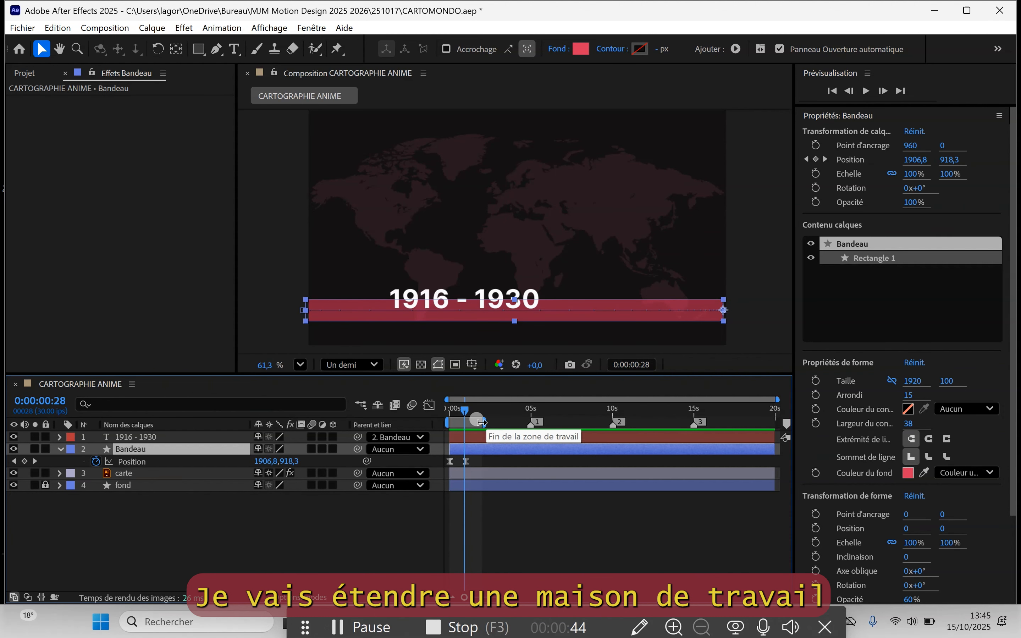
pyautogui.moveTo(481, 422); pyautogui.dragTo(536, 423)
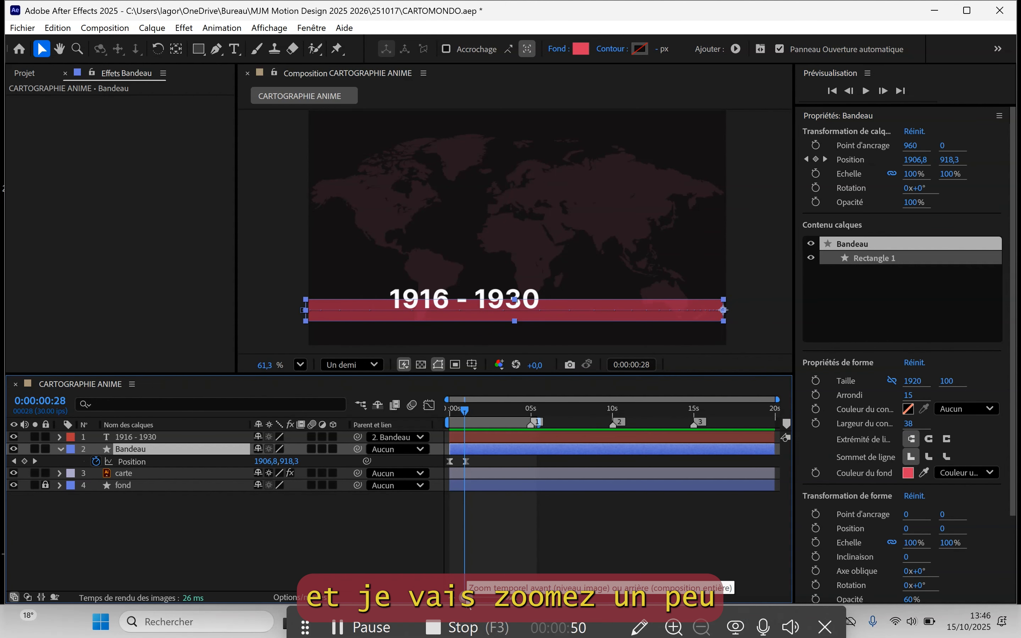
pyautogui.moveTo(466, 596); pyautogui.dragTo(480, 591)
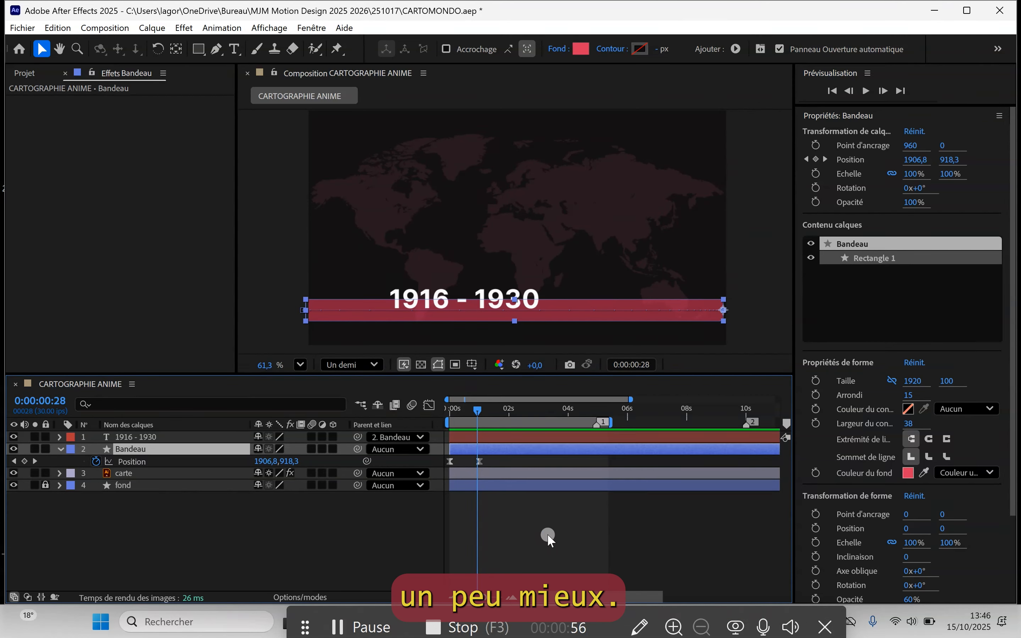
# Step: Add a Position keyframe to the Bandeau layer at 0:00:02:00 that holds the banner's current position
pyautogui.press('pagedown')
pyautogui.press('pagedown')
pyautogui.press('pagedown')
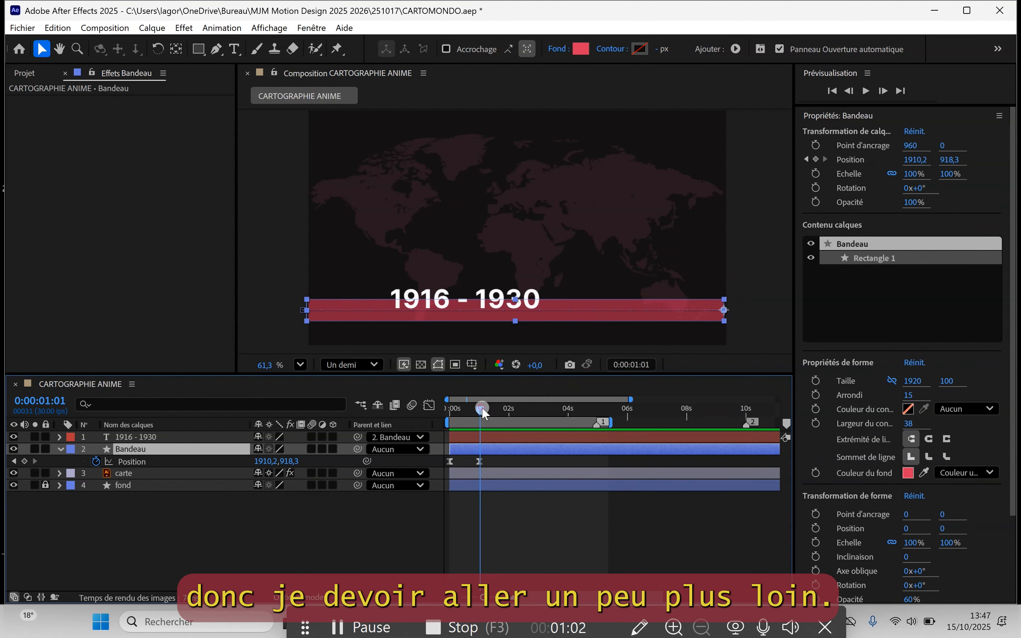
pyautogui.moveTo(481, 408); pyautogui.dragTo(511, 408)
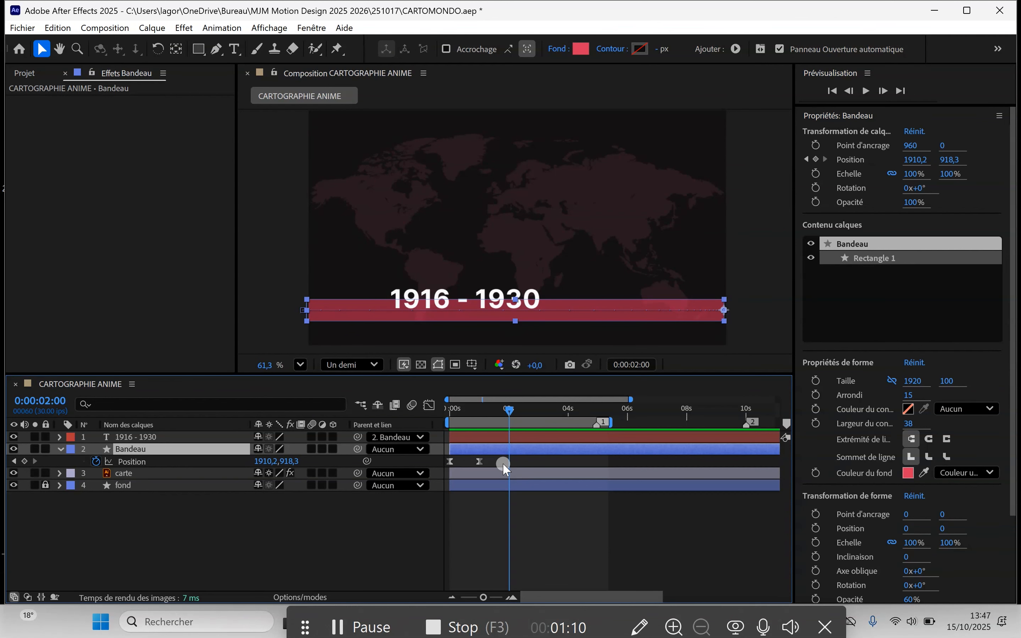
pyautogui.click(480, 460)
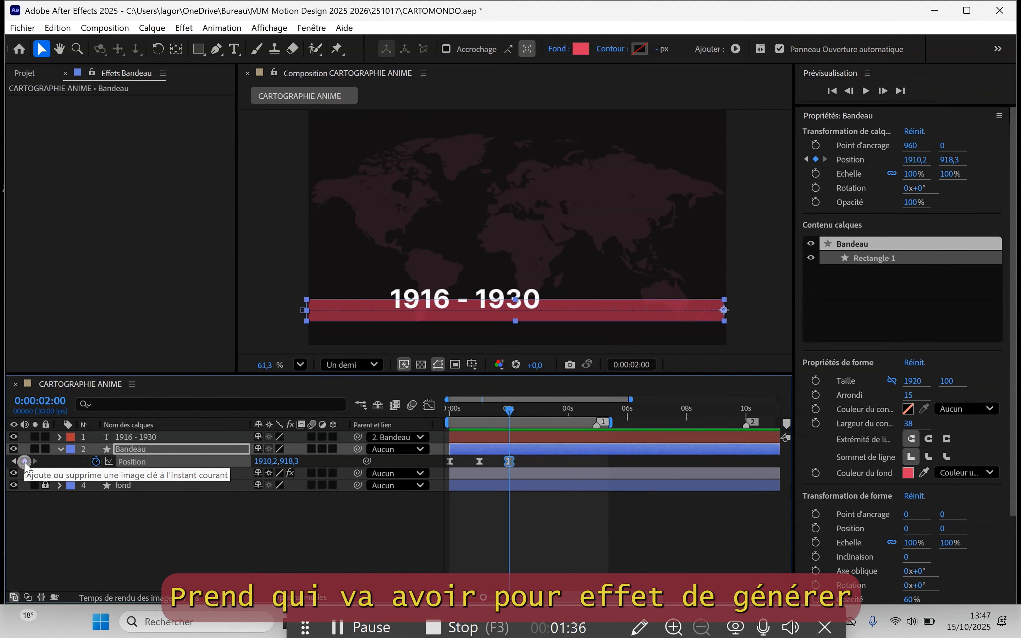
pyautogui.click(24, 461)
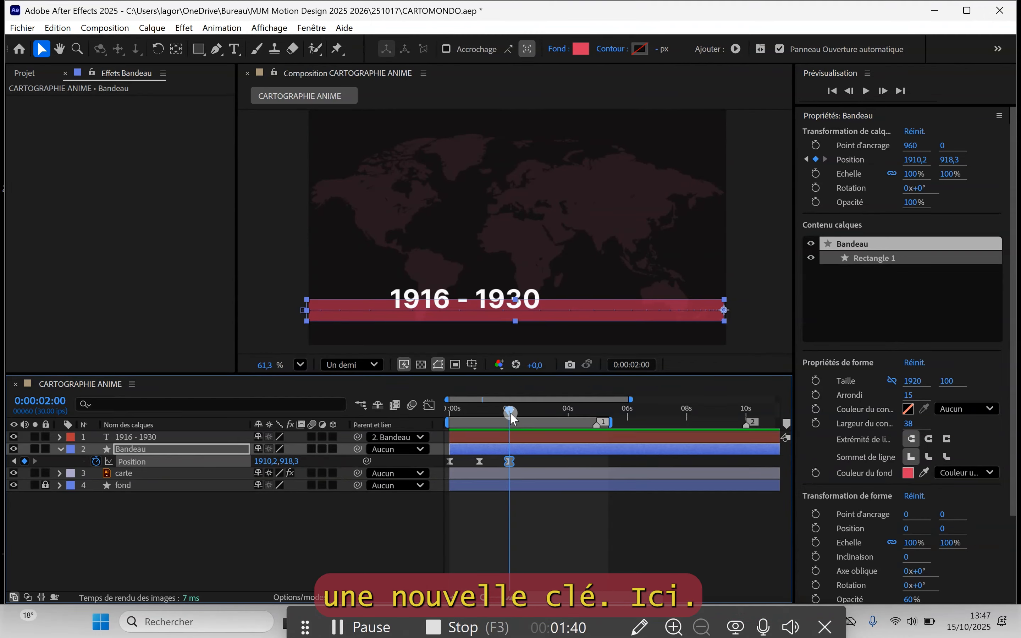
pyautogui.moveTo(509, 412)
pyautogui.mouseDown()
pyautogui.moveTo(441, 417)
pyautogui.moveTo(509, 424)
pyautogui.mouseUp()
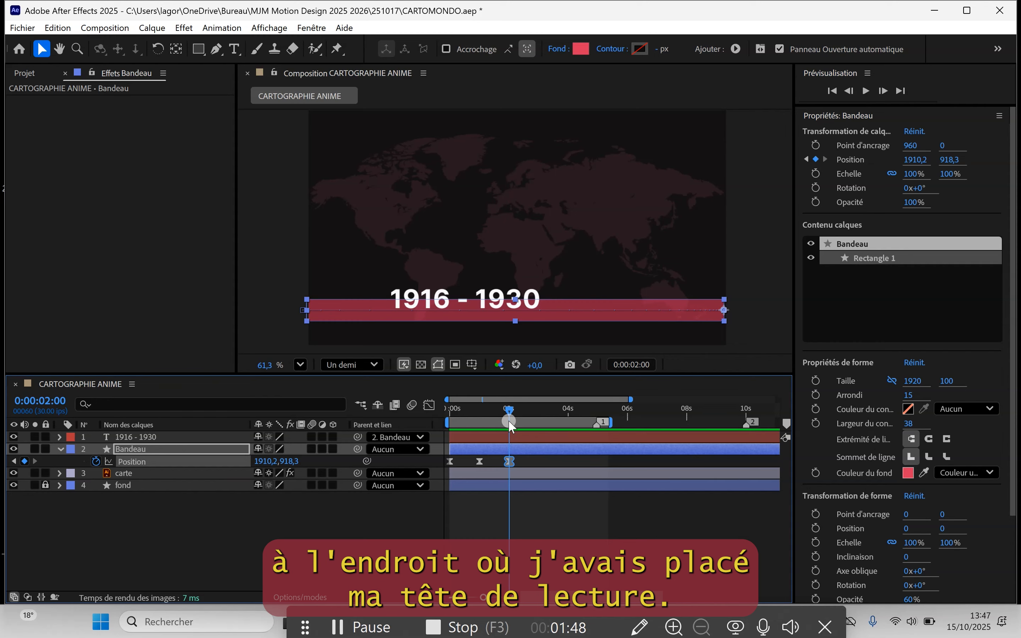
pyautogui.click(505, 460)
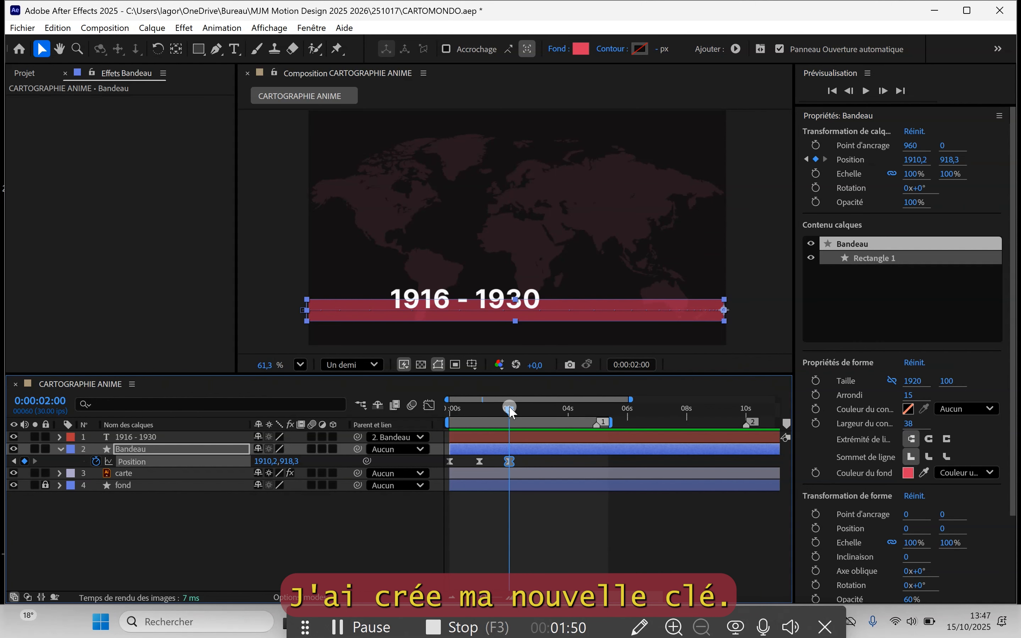
# Step: Copy the Bandeau layer's first Position keyframe and paste it at 0:00:02:29 so the banner slides back out
pyautogui.moveTo(508, 410); pyautogui.dragTo(538, 425)
pyautogui.moveTo(484, 598); pyautogui.dragTo(487, 598)
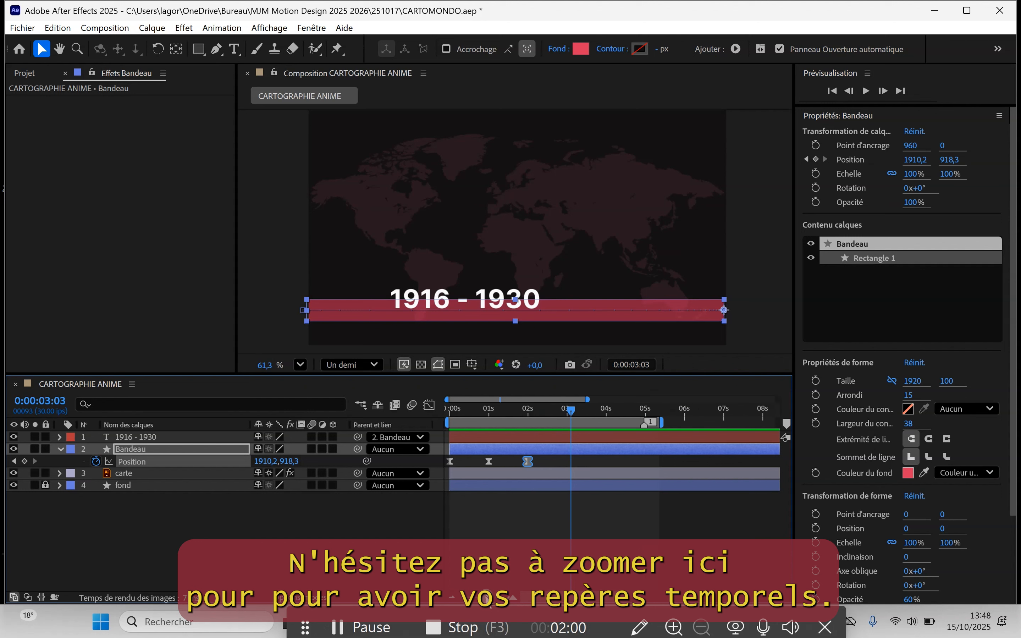
pyautogui.click(602, 440)
pyautogui.moveTo(570, 415); pyautogui.dragTo(567, 415)
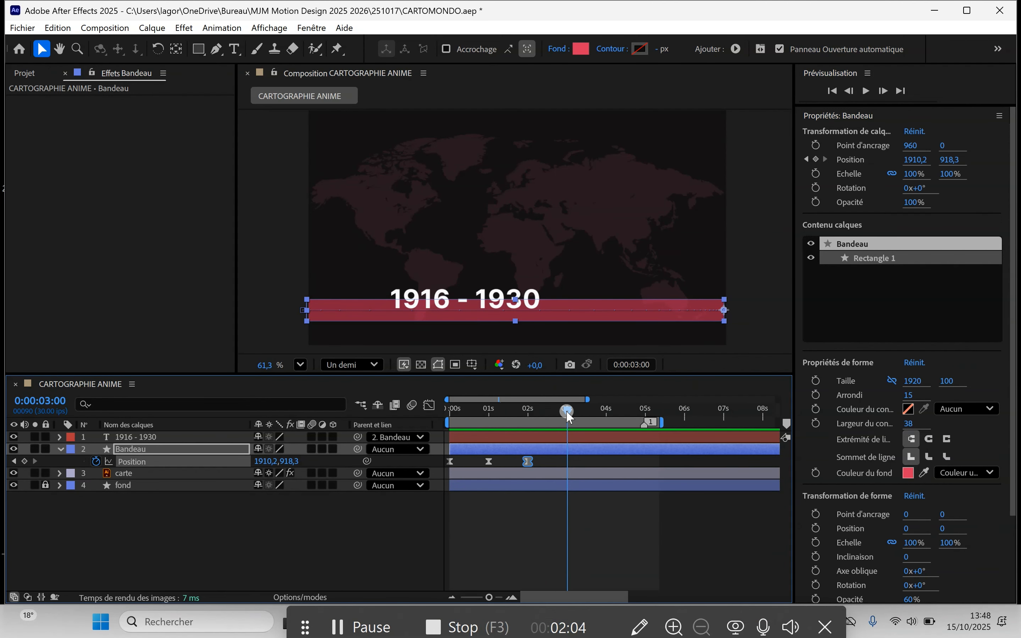
pyautogui.click(555, 508)
pyautogui.click(390, 228)
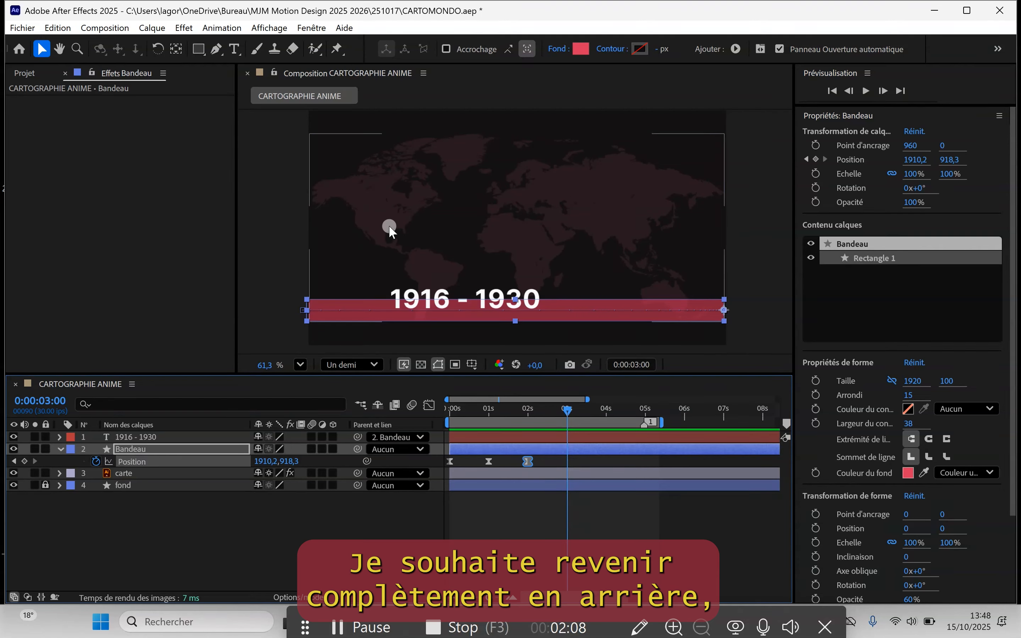
pyautogui.click(652, 539)
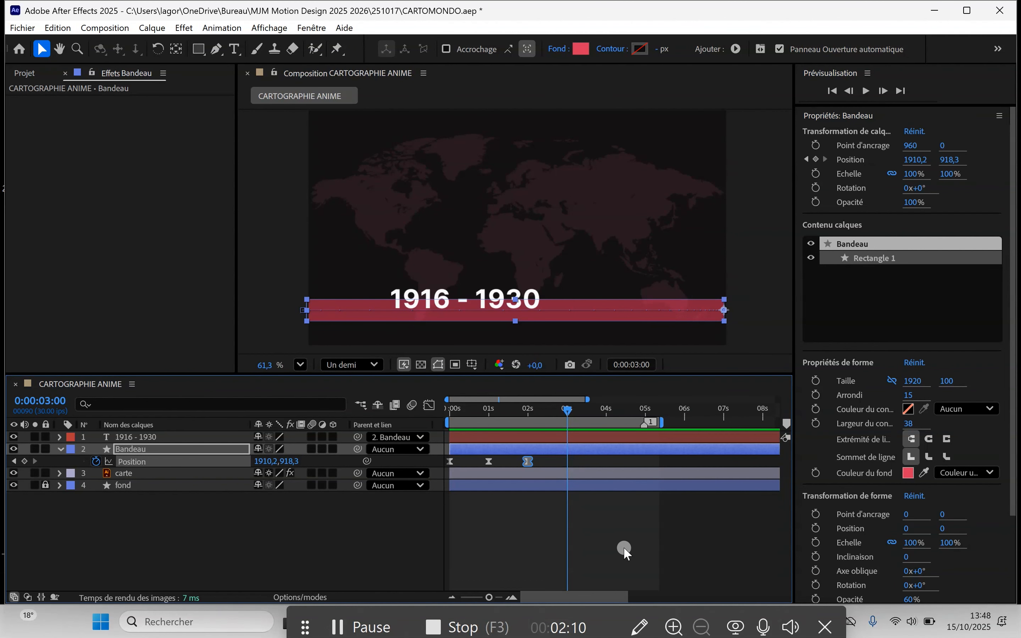
pyautogui.moveTo(568, 408); pyautogui.dragTo(564, 433)
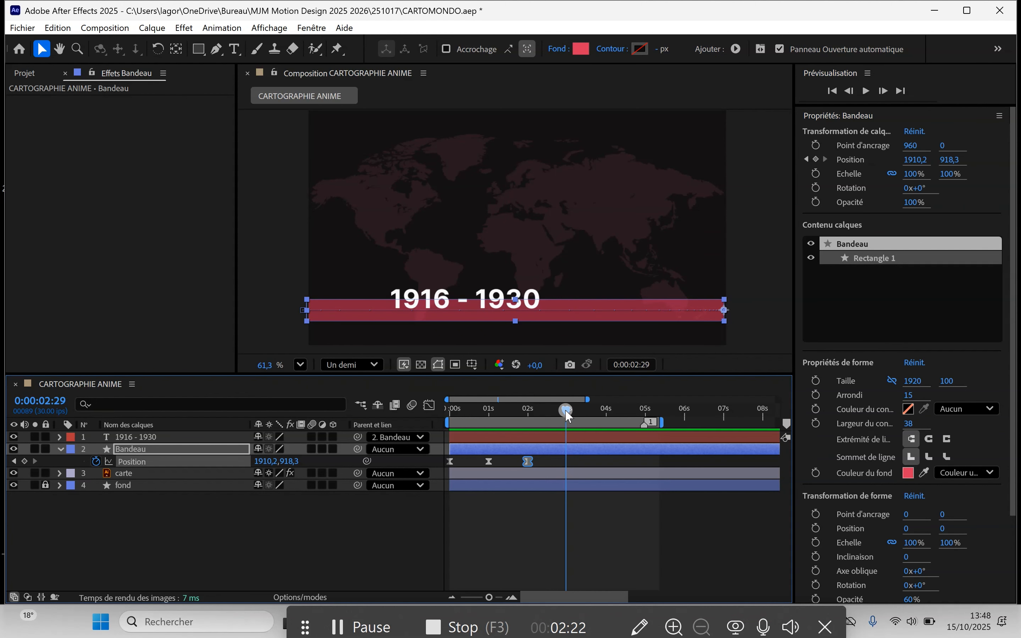
pyautogui.click(450, 461)
pyautogui.hotkey('ctrl', 'v')
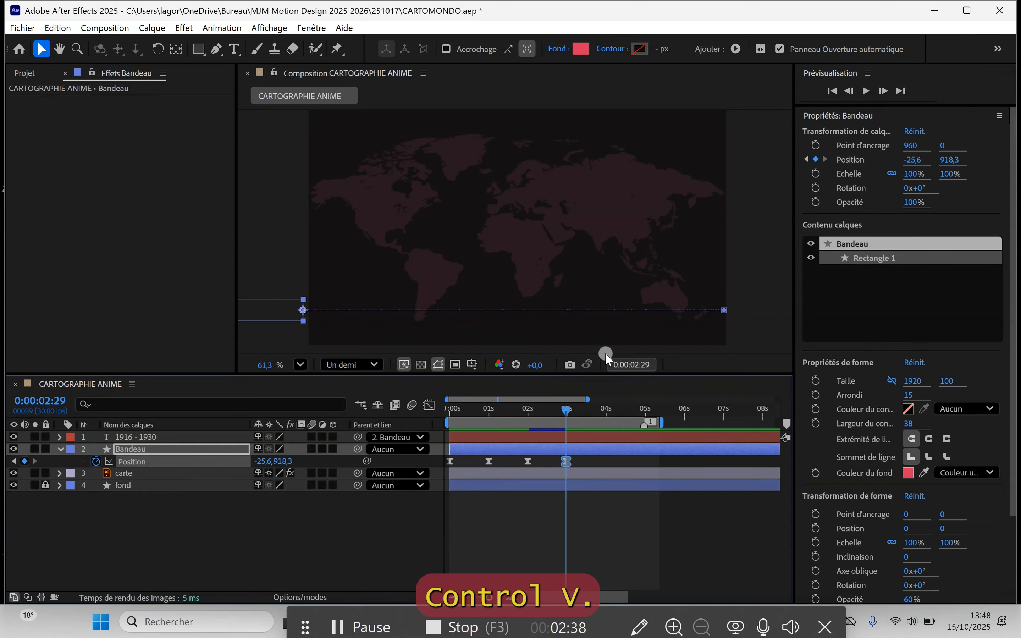
# Step: Preview the banner's entrance and exit from the start of the composition, and return the playhead to 0:00:02:29
pyautogui.moveTo(578, 408); pyautogui.dragTo(440, 426)
pyautogui.press('space')
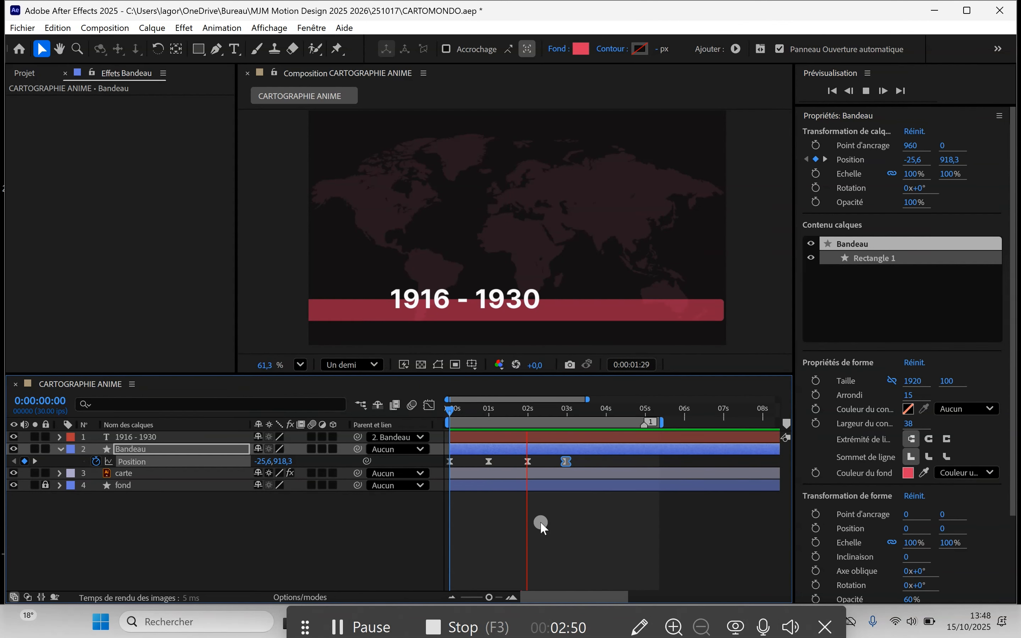
pyautogui.press('space')
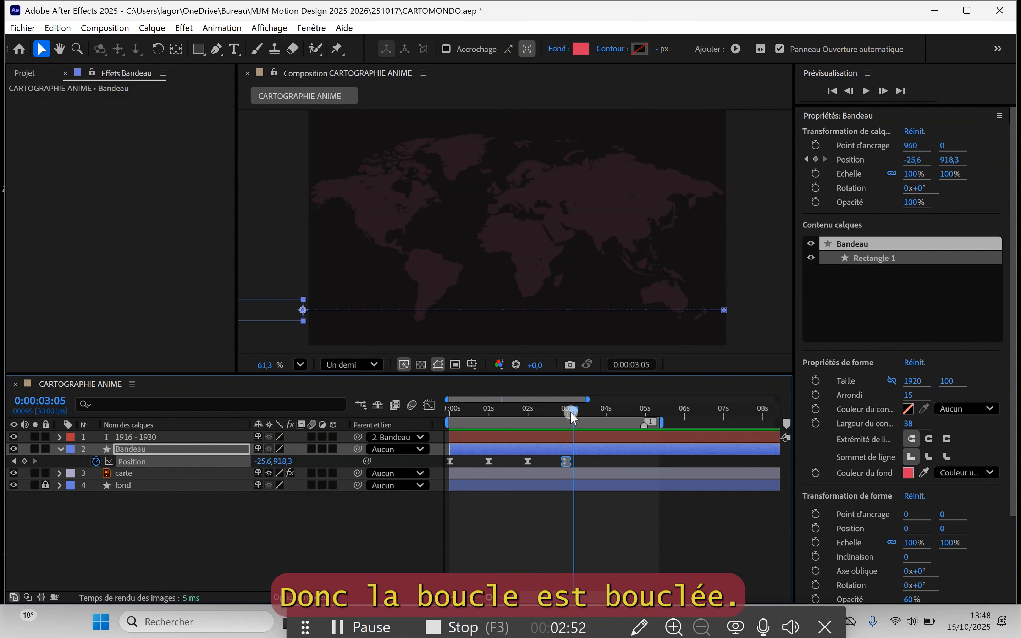
pyautogui.moveTo(571, 411)
pyautogui.mouseDown()
pyautogui.moveTo(457, 426)
pyautogui.moveTo(562, 428)
pyautogui.mouseUp()
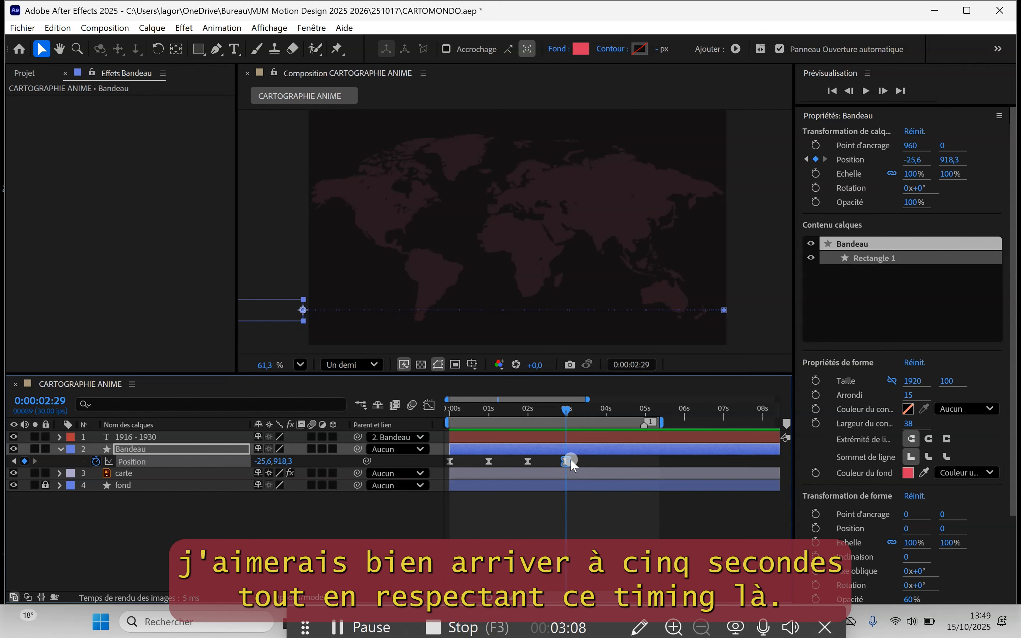
# Step: Try moving the Bandeau layer's last Position keyframe to about 5 s and the third one to about 4 s
pyautogui.click(602, 460)
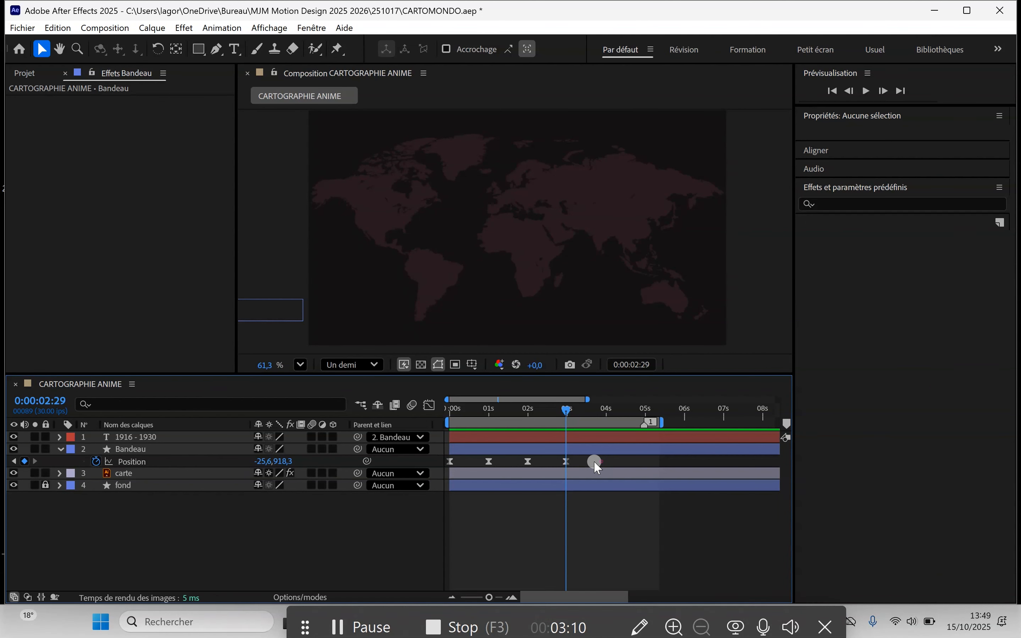
pyautogui.moveTo(566, 459); pyautogui.dragTo(651, 463)
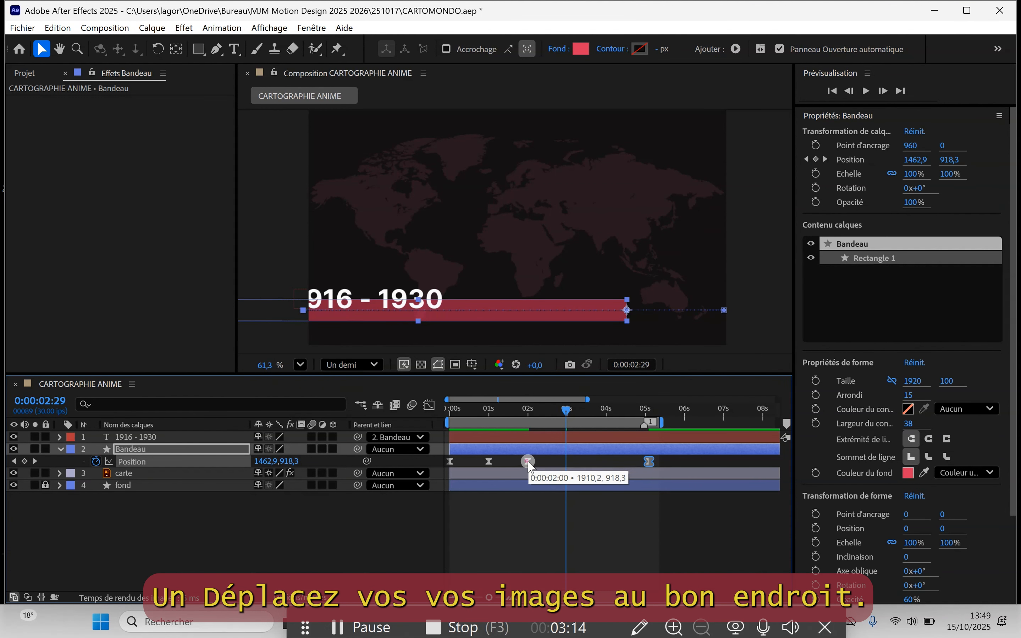
pyautogui.moveTo(528, 461); pyautogui.dragTo(610, 465)
pyautogui.moveTo(566, 409); pyautogui.dragTo(437, 447)
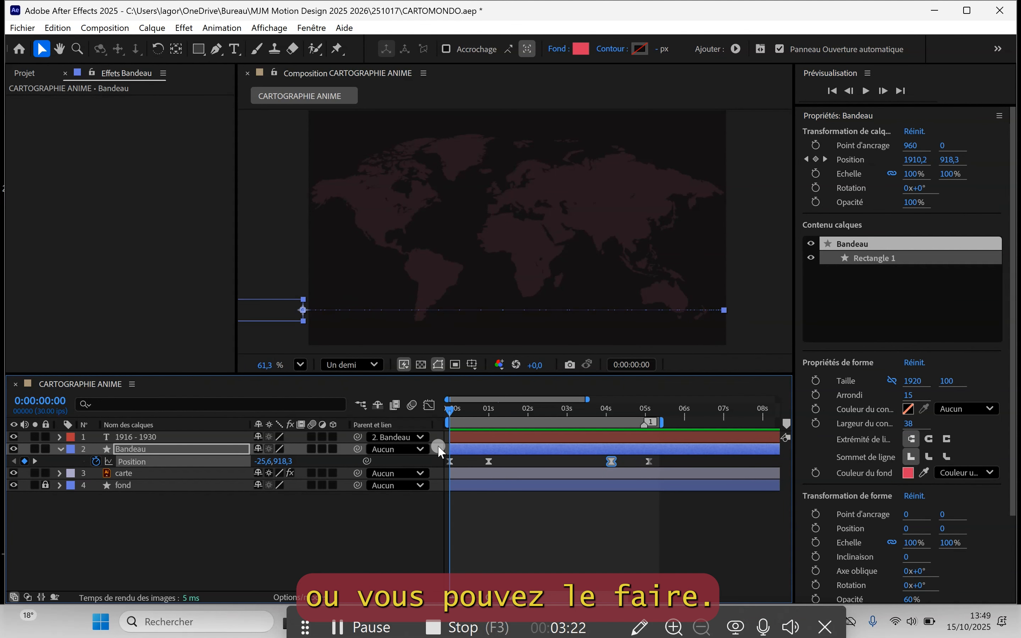
# Step: Undo the two individual Position keyframe moves and clear the selection
pyautogui.hotkey('ctrl', 'z')
pyautogui.hotkey('ctrl', 'z')
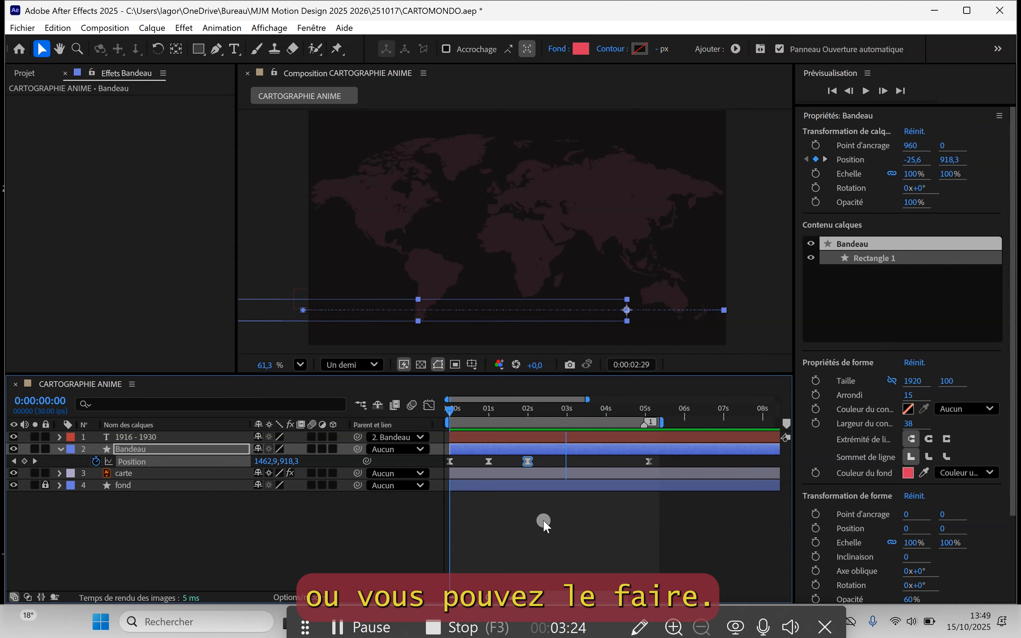
pyautogui.click(587, 457)
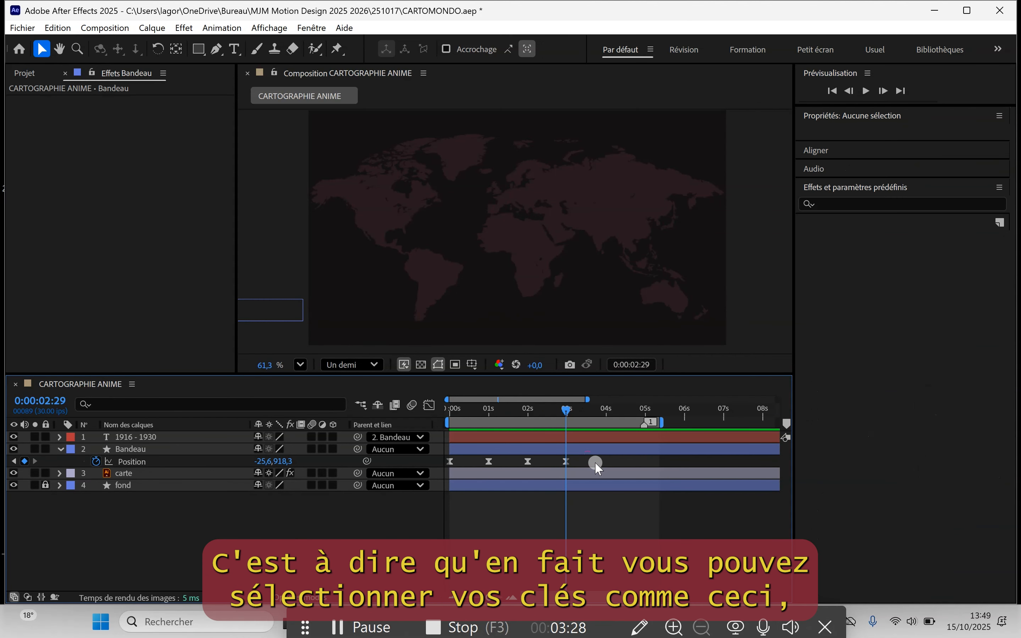
# Step: Stretch all four Bandeau Position keyframes proportionally so the last one lands on marker 1 at about 5 s
pyautogui.moveTo(593, 461); pyautogui.dragTo(442, 462)
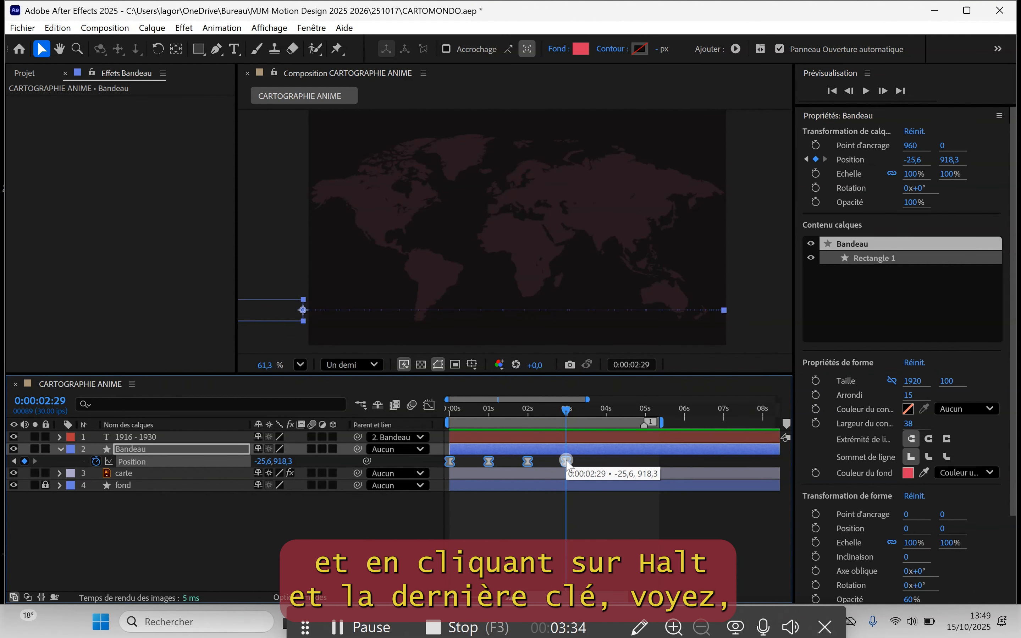
pyautogui.moveTo(566, 461); pyautogui.dragTo(601, 463)
pyautogui.moveTo(603, 464); pyautogui.dragTo(644, 462)
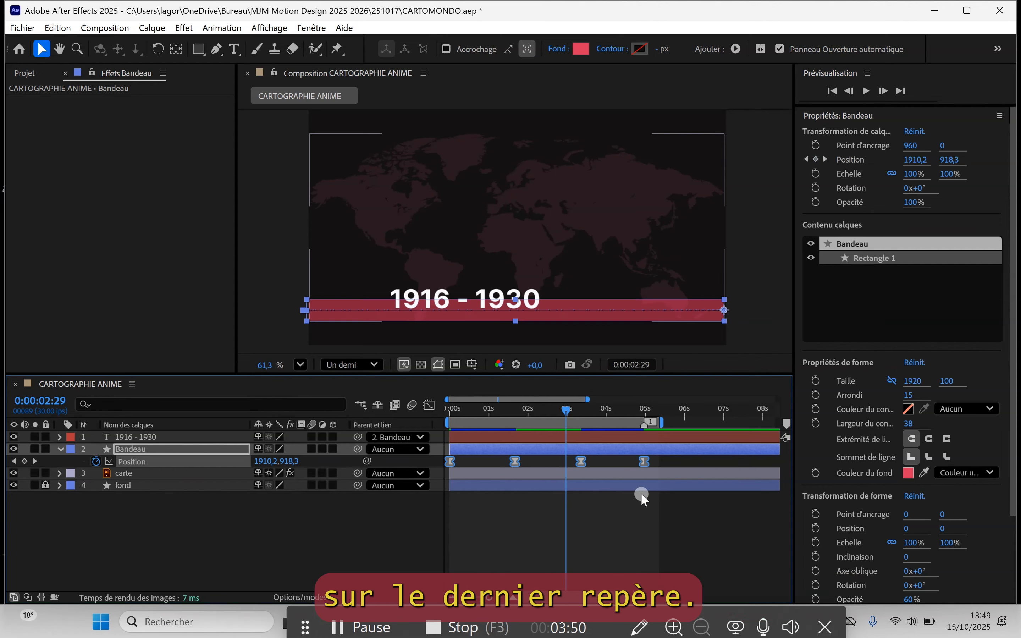
# Step: Play the stretched banner animation from the beginning of the composition to check its timing
pyautogui.click(633, 543)
pyautogui.press('Home')
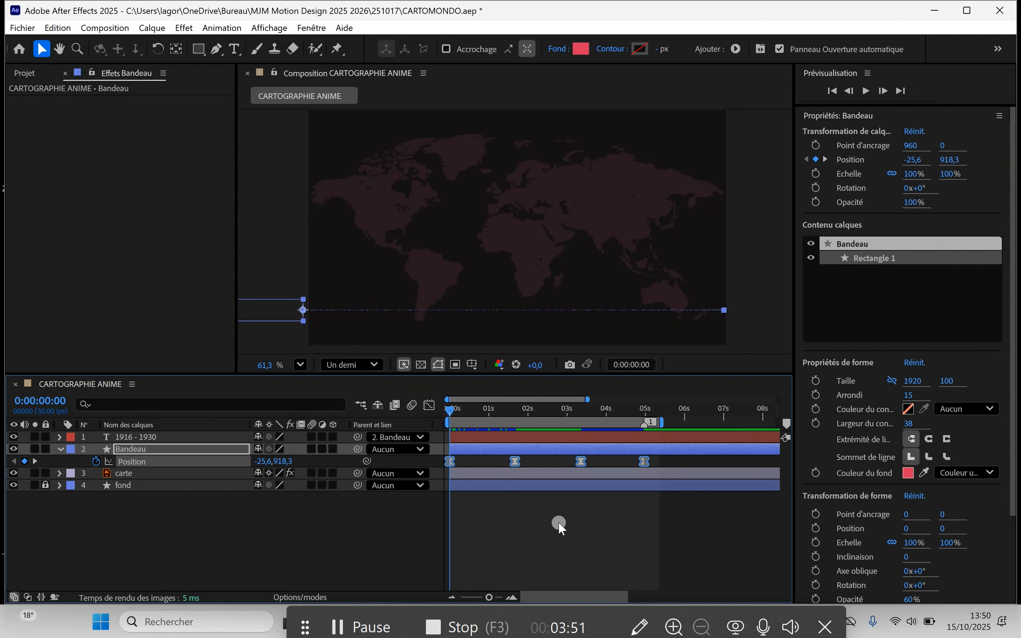
pyautogui.press('space')
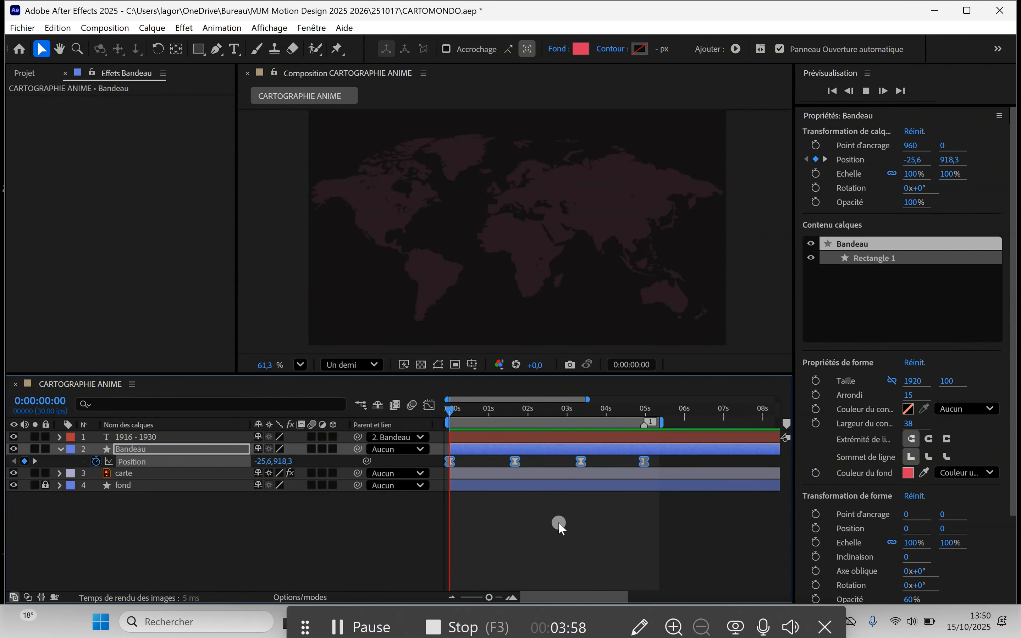
pyautogui.press('space')
pyautogui.press('space')
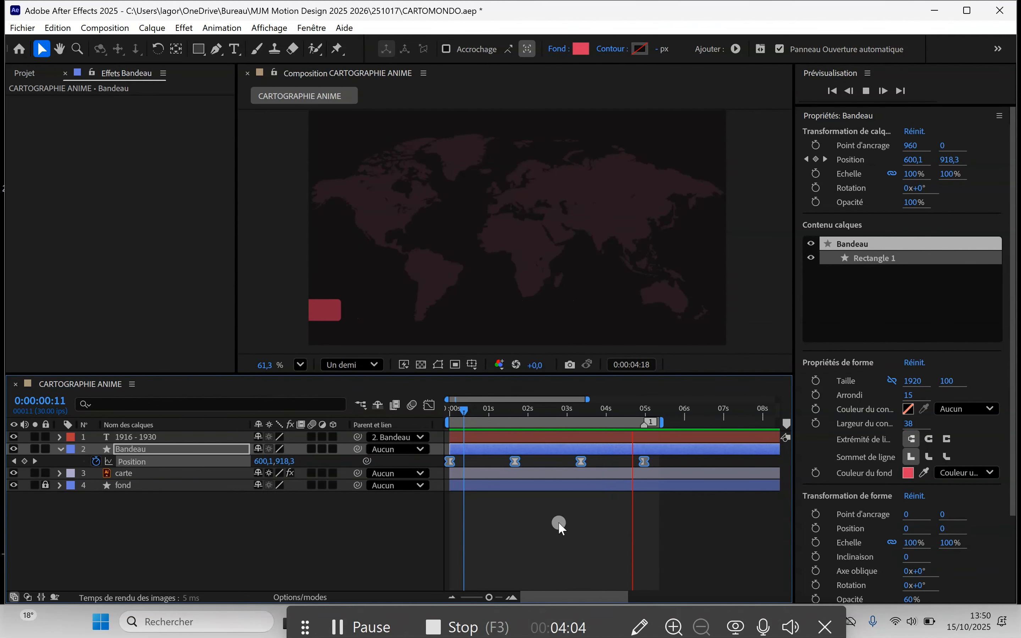
pyautogui.press('space')
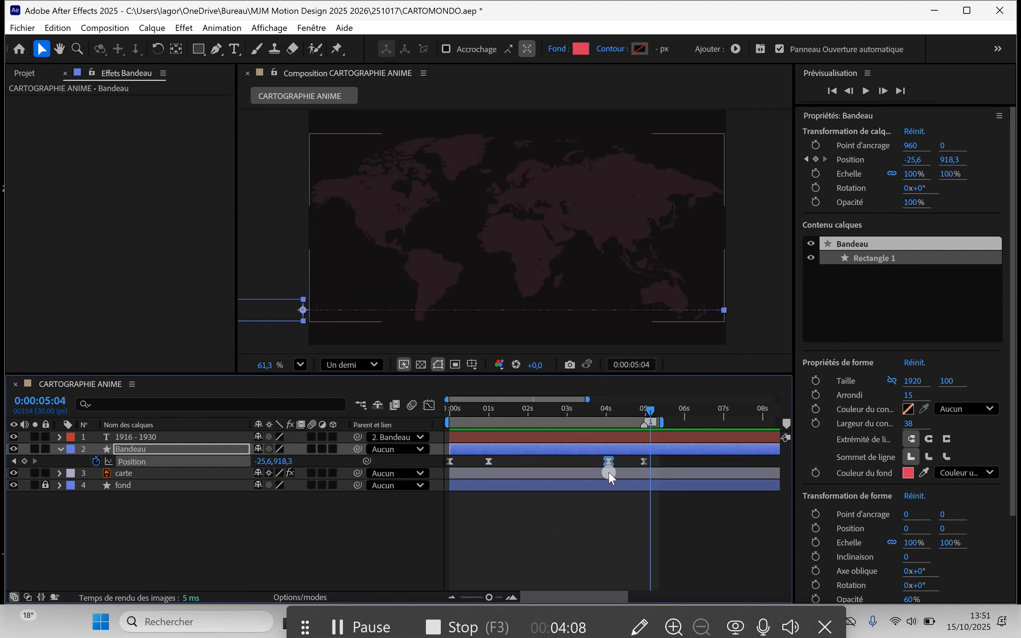
# Step: Replay the banner animation from the start with the closer entrance and exit keyframes, and set the playhead near marker 1
pyautogui.press('Home')
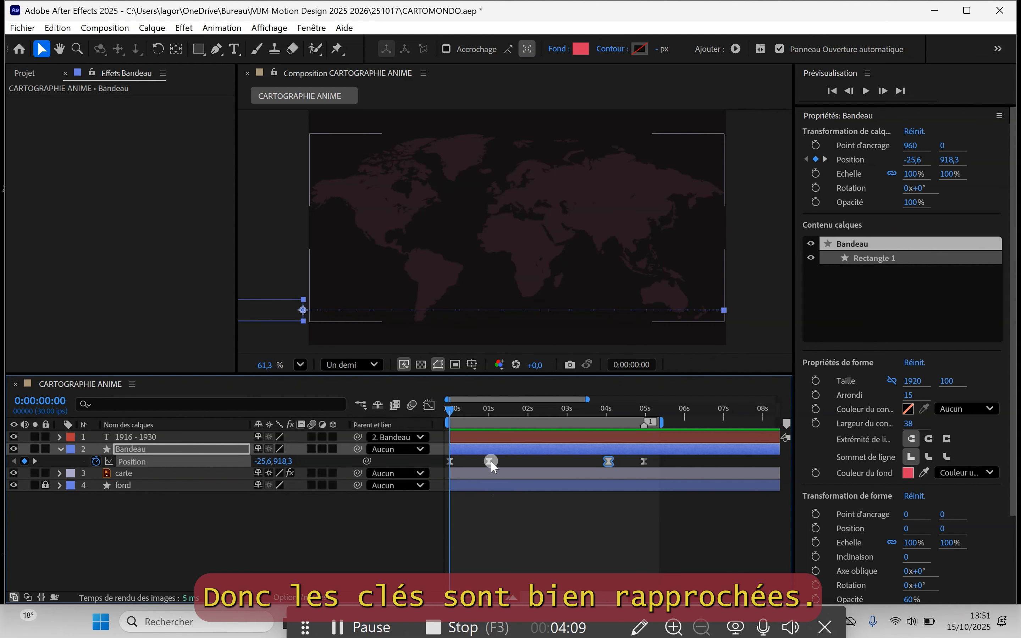
pyautogui.press('space')
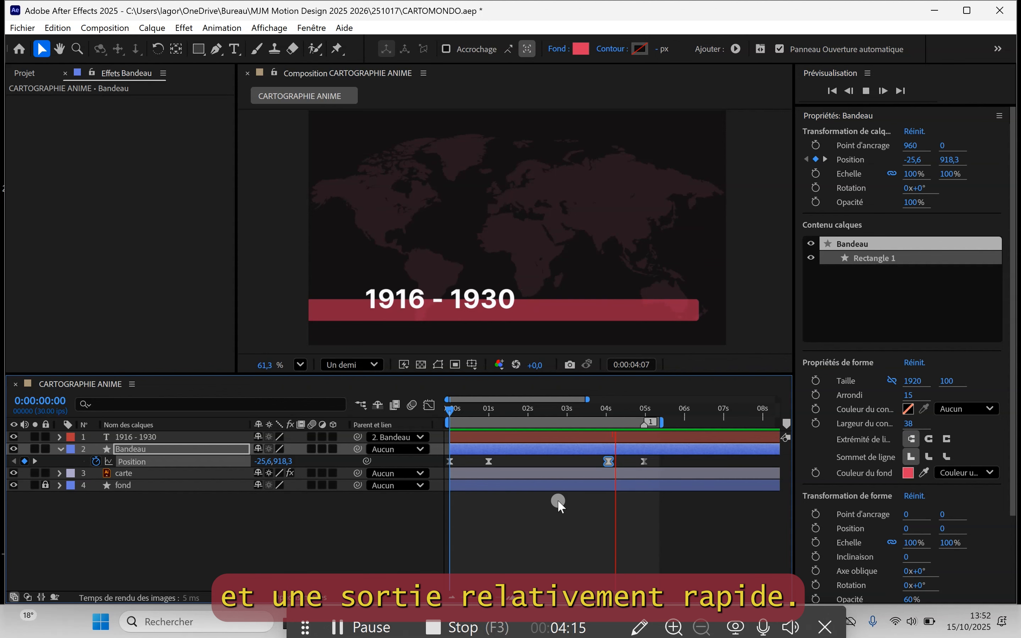
pyautogui.press('space')
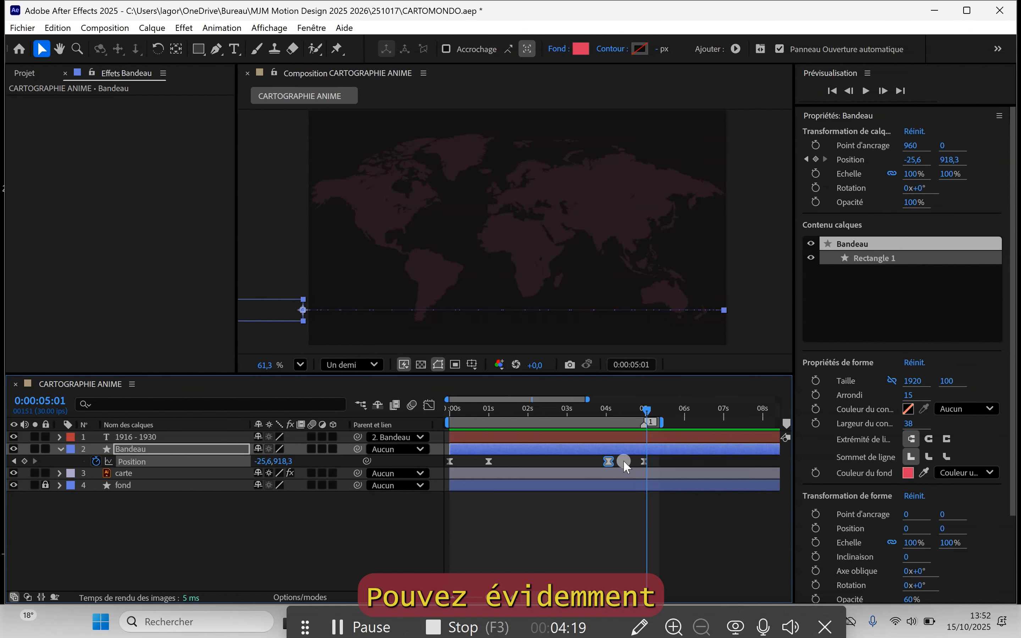
pyautogui.moveTo(647, 419); pyautogui.dragTo(626, 415)
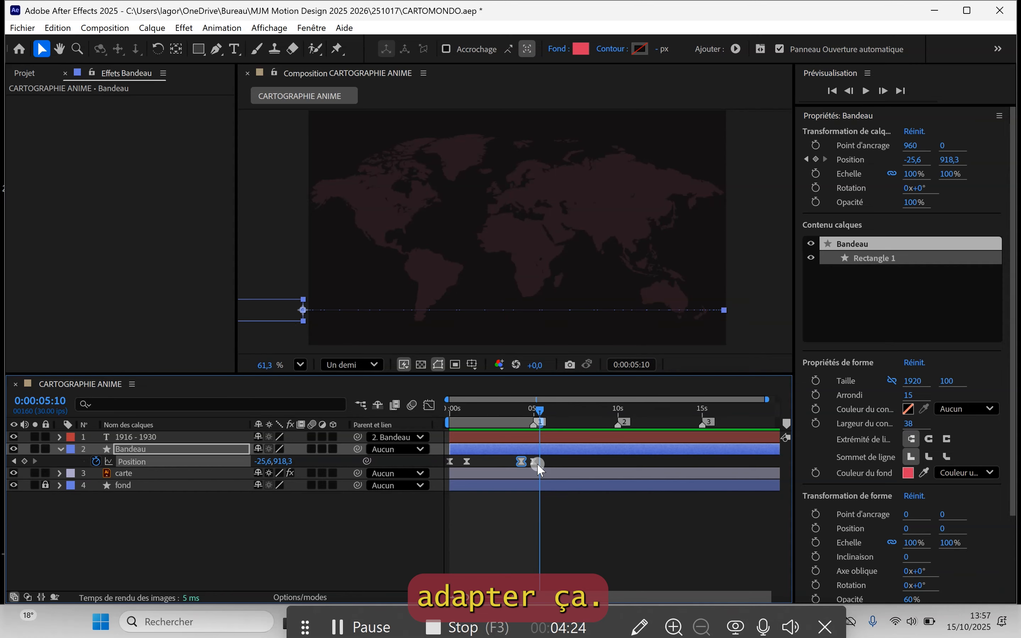
# Step: Move the Bandeau layer's two exit Position keyframes slightly earlier so the banner leaves before marker 1
pyautogui.click(537, 465)
pyautogui.click(525, 461)
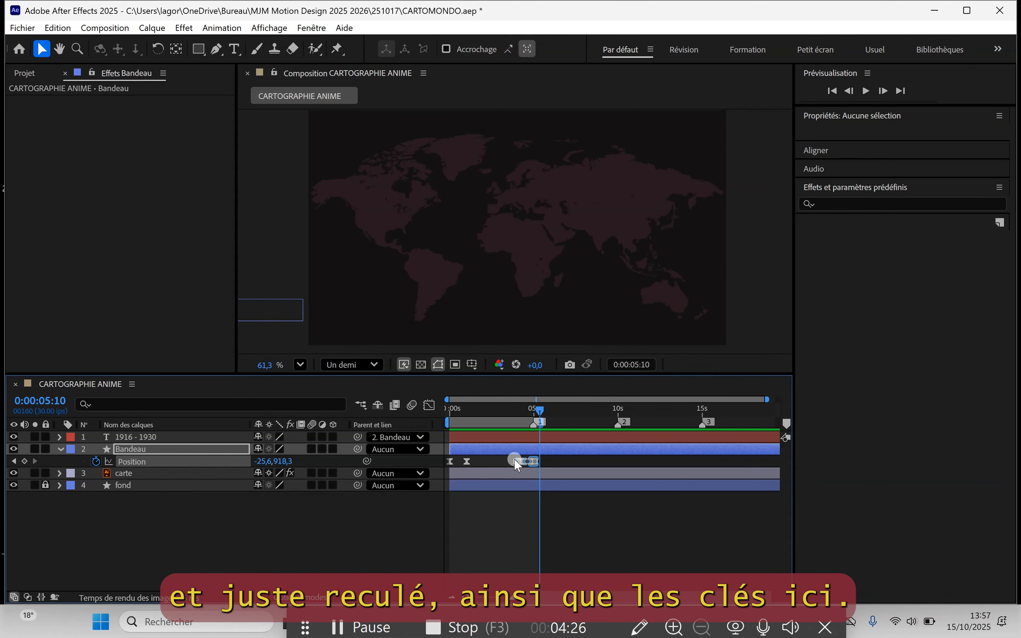
pyautogui.click(517, 464)
pyautogui.moveTo(521, 466); pyautogui.dragTo(516, 466)
# Step: Copy all four Bandeau Position keyframes and paste them at 0:00:05:10 as a second banner cycle
pyautogui.moveTo(554, 419)
pyautogui.mouseDown()
pyautogui.moveTo(449, 416)
pyautogui.moveTo(541, 420)
pyautogui.mouseUp()
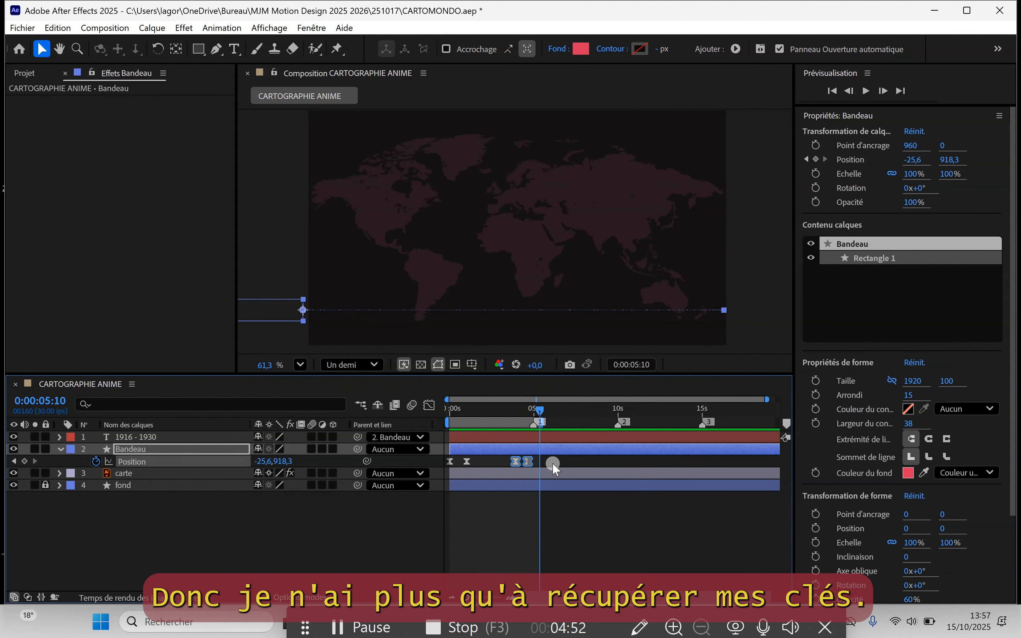
pyautogui.moveTo(550, 461); pyautogui.dragTo(448, 464)
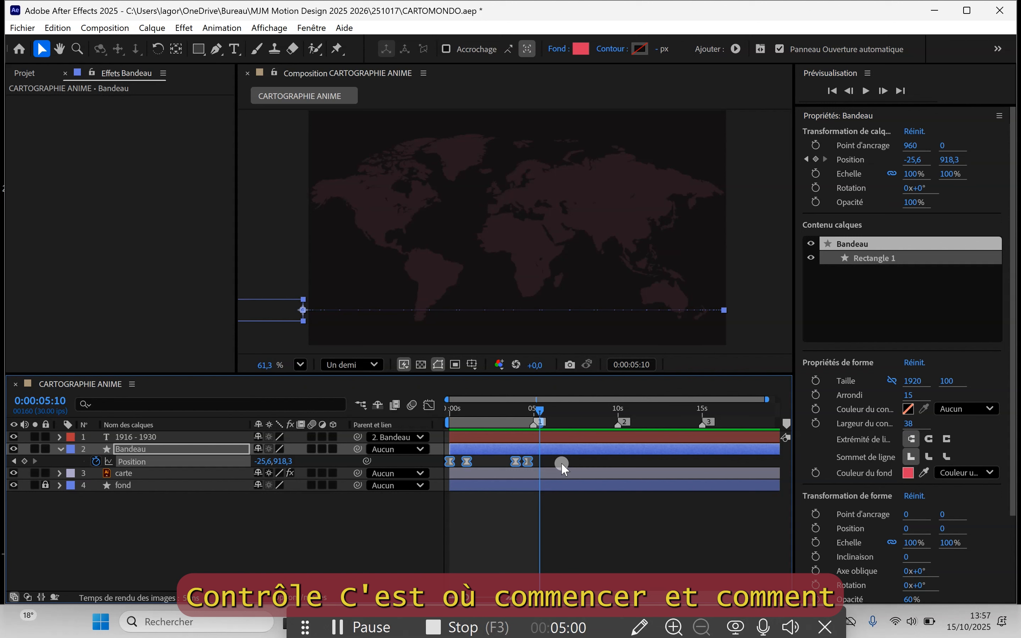
pyautogui.hotkey('ctrl', 'v')
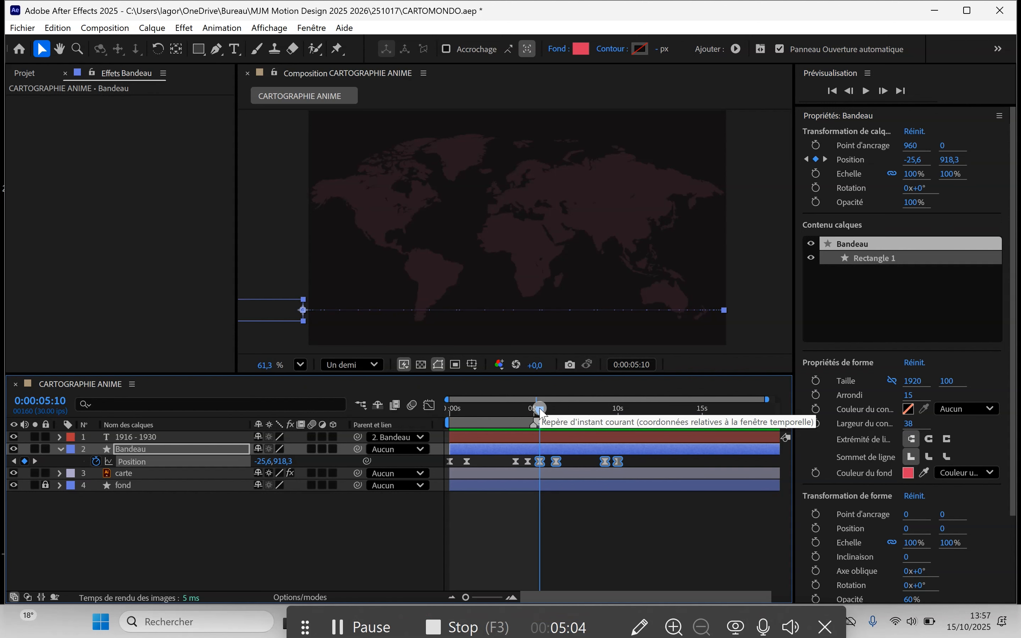
# Step: Extend the end of the work area to just past marker 2 and preview both banner cycles
pyautogui.press('space')
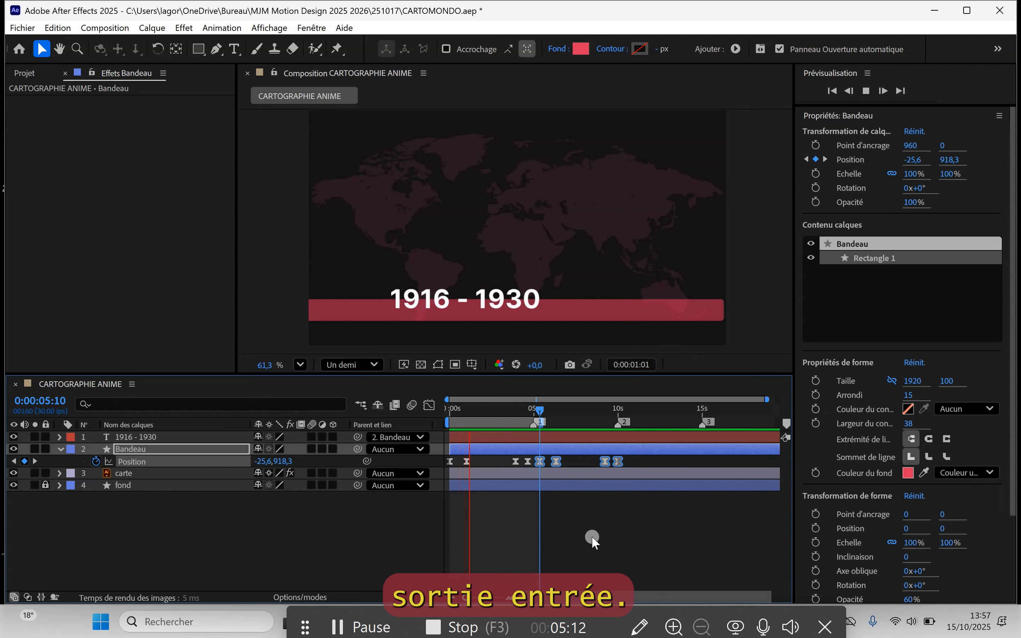
pyautogui.press('space')
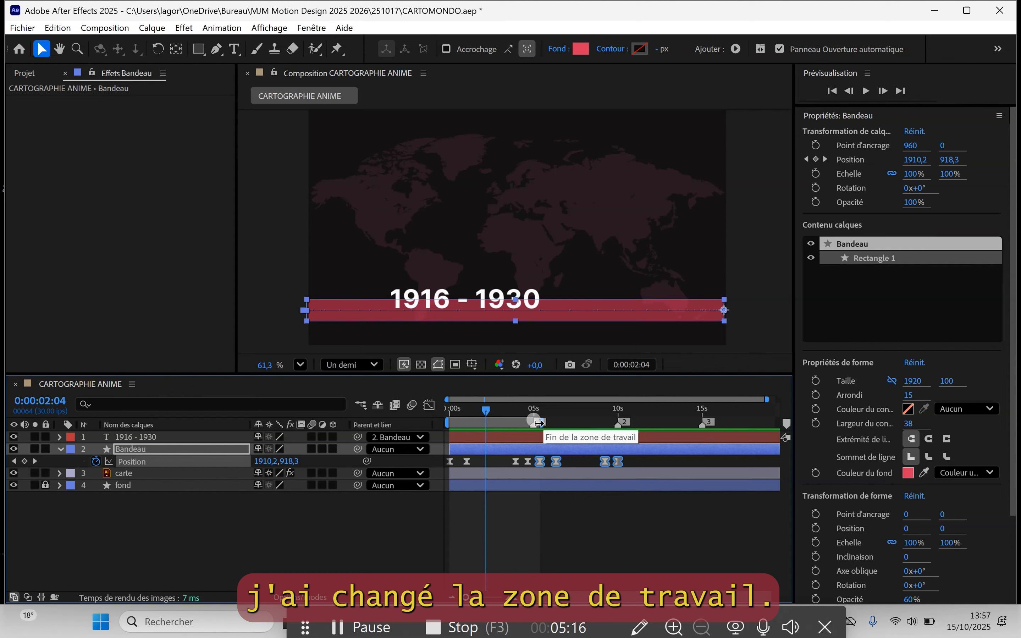
pyautogui.moveTo(535, 422); pyautogui.dragTo(628, 426)
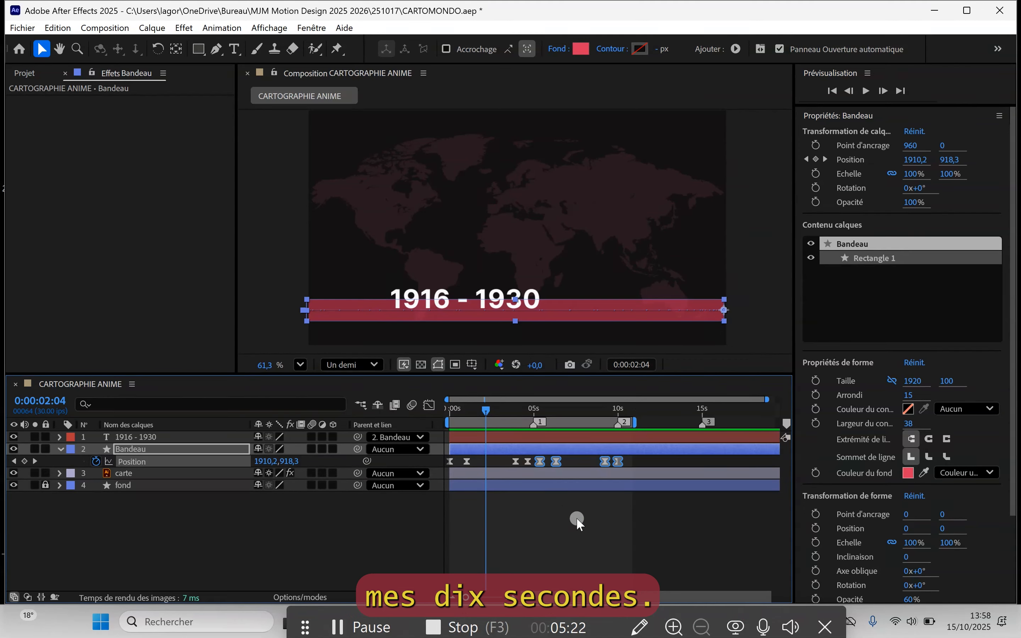
pyautogui.press('space')
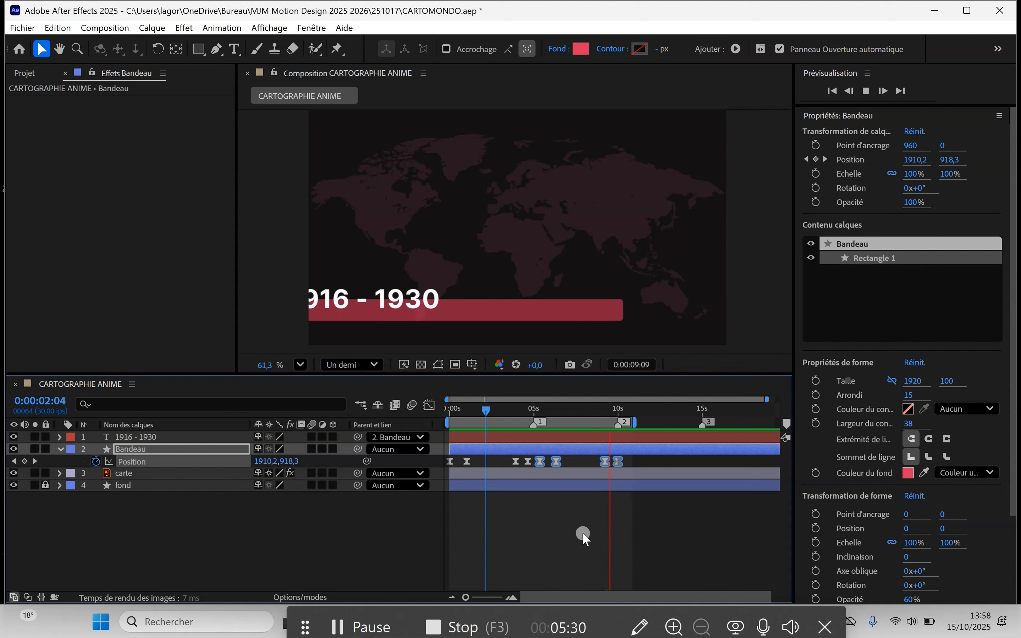
pyautogui.press('space')
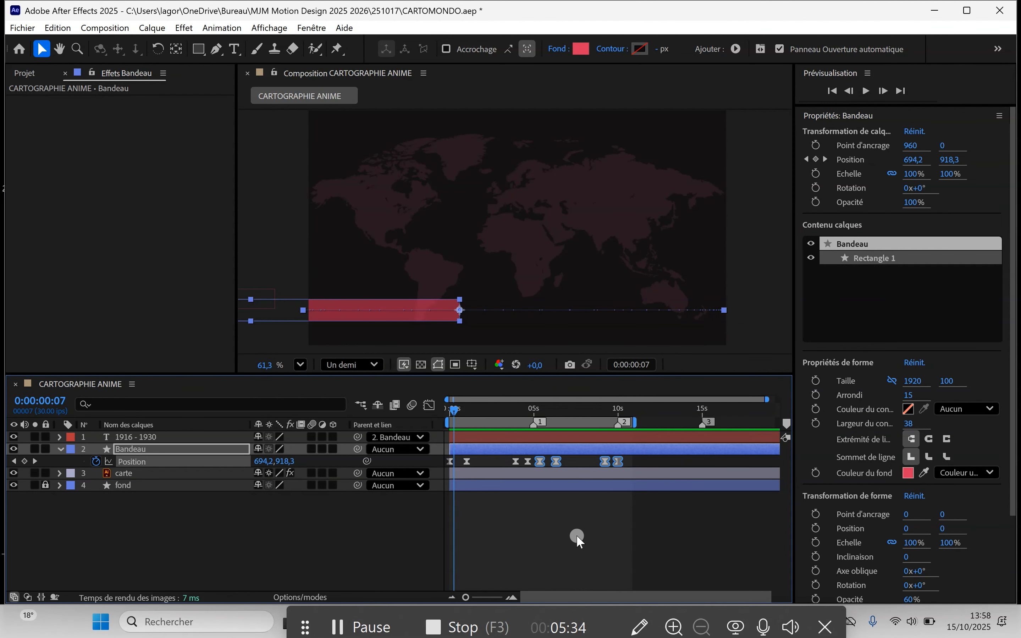
# Step: Move the second cycle's two exit Position keyframes slightly earlier and paste the four-keyframe cycle again at marker 2, 0:00:10:00
pyautogui.click(630, 464)
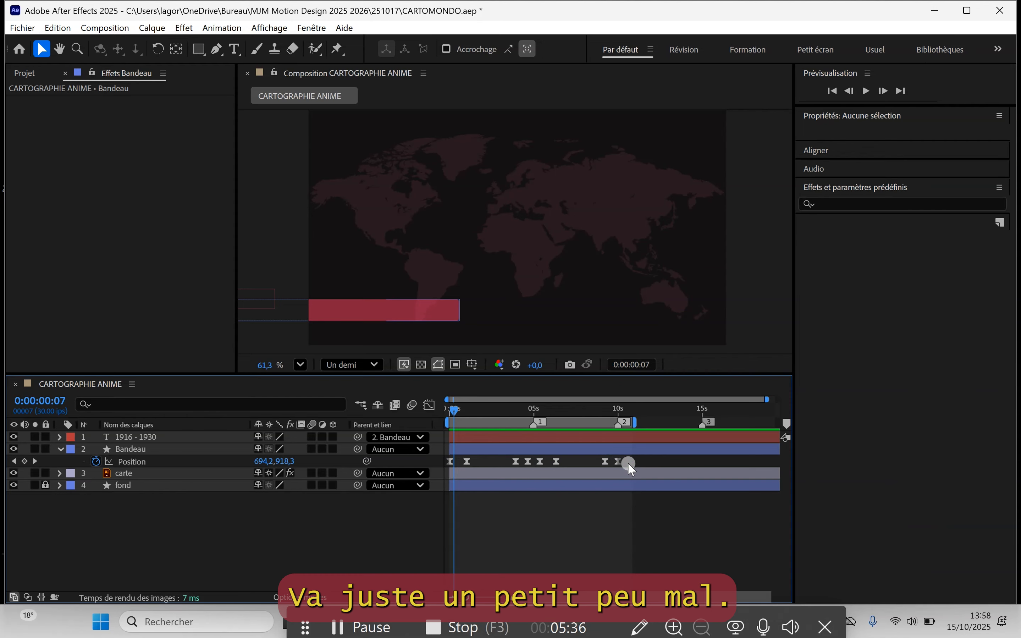
pyautogui.moveTo(630, 464); pyautogui.dragTo(595, 464)
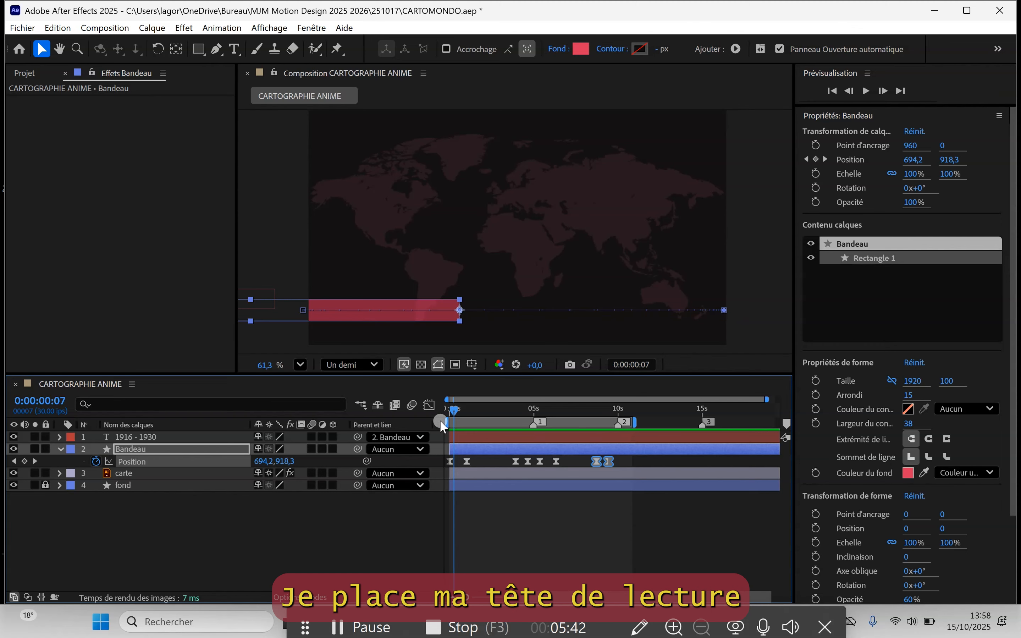
pyautogui.moveTo(453, 413); pyautogui.dragTo(620, 425)
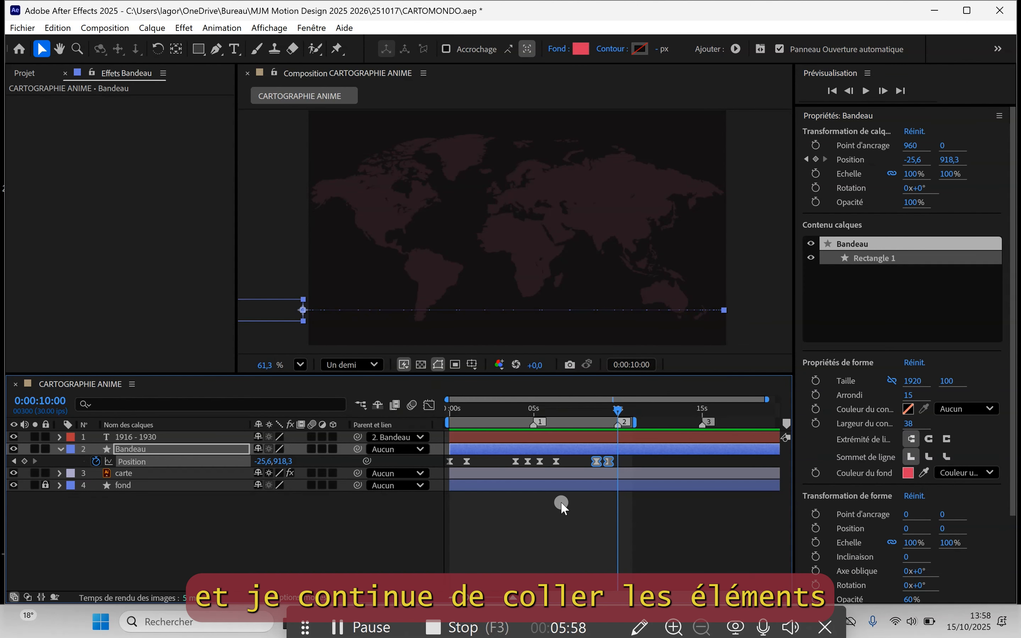
pyautogui.hotkey('ctrl', 'v')
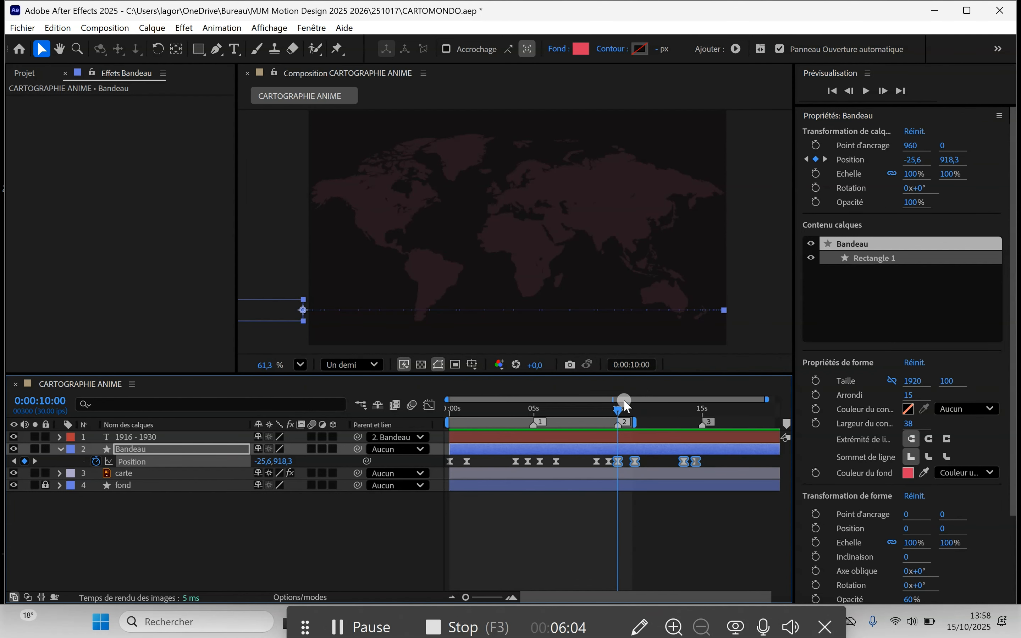
# Step: Move the third cycle's two exit Position keyframes slightly earlier and paste a fourth banner cycle at marker 3, 0:00:15:00
pyautogui.moveTo(619, 414); pyautogui.dragTo(703, 414)
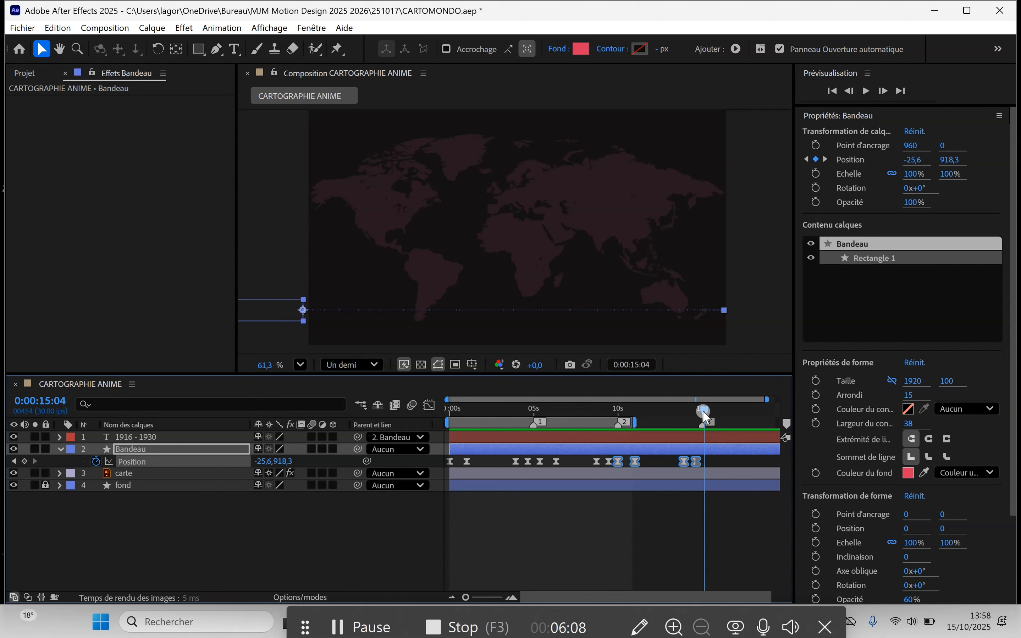
pyautogui.click(697, 462)
pyautogui.moveTo(702, 463); pyautogui.dragTo(679, 461)
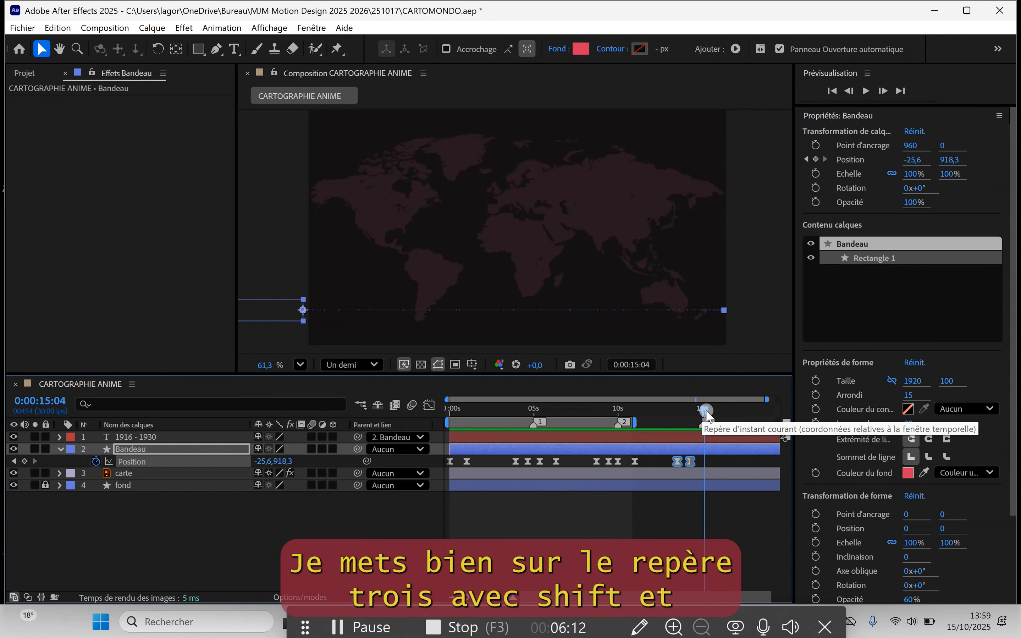
pyautogui.moveTo(704, 410)
pyautogui.mouseDown()
pyautogui.moveTo(716, 415)
pyautogui.moveTo(699, 410)
pyautogui.mouseUp()
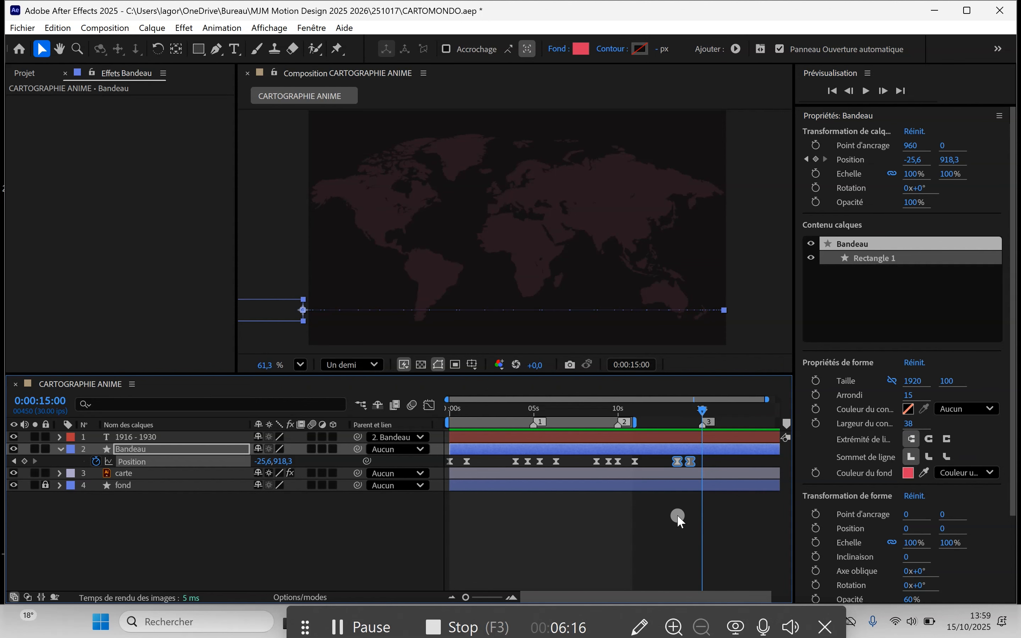
pyautogui.hotkey('ctrl', 'v')
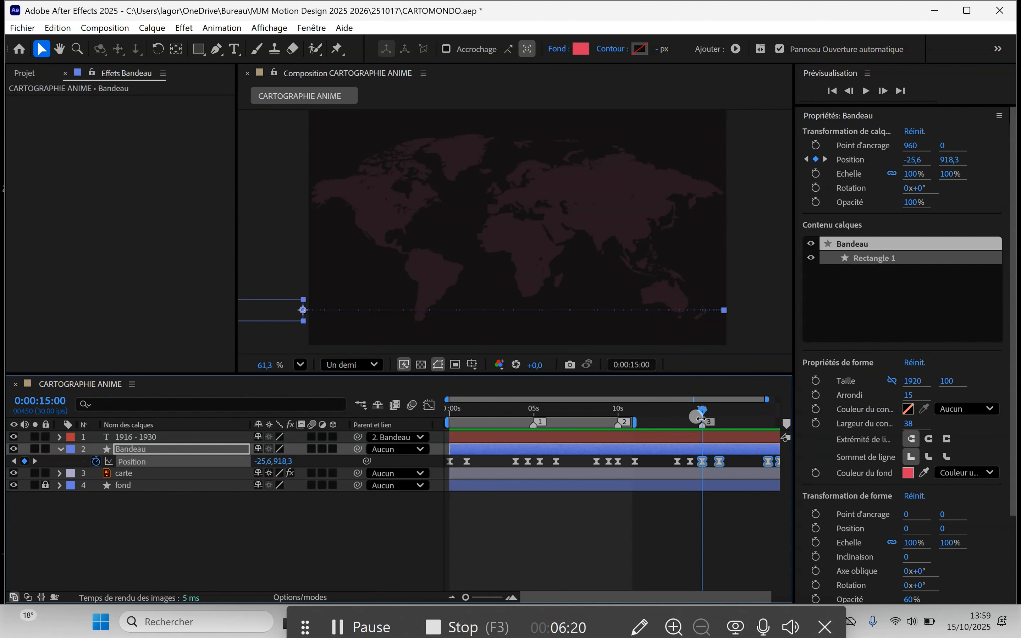
# Step: Preview the repeated banner animation from the start of the composition and select the 1916 - 1930 text layer
pyautogui.moveTo(703, 411); pyautogui.dragTo(418, 433)
pyautogui.press('space')
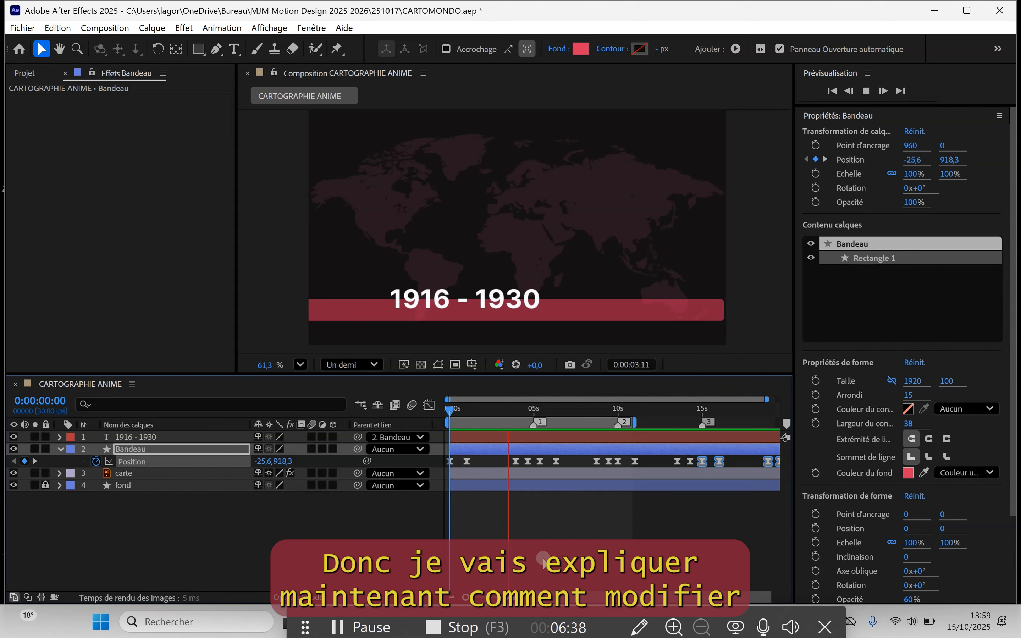
pyautogui.press('space')
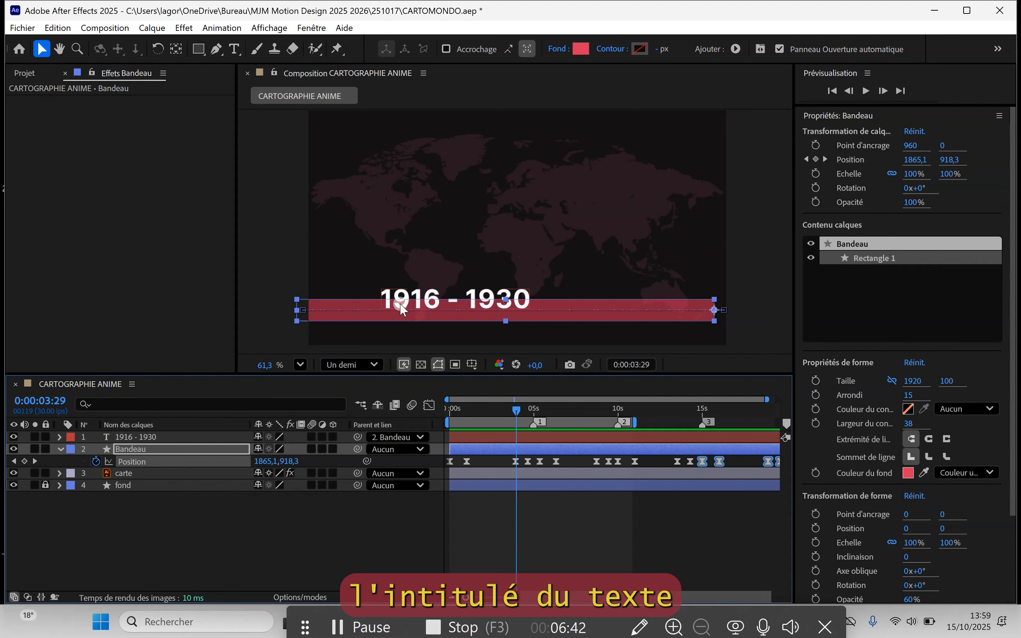
pyautogui.click(183, 437)
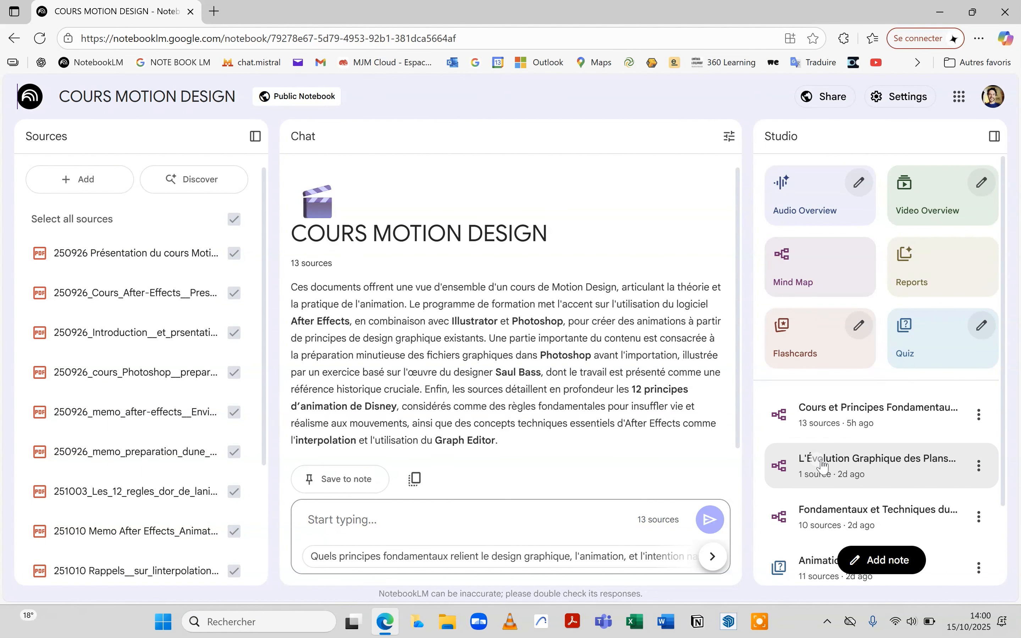
# Step: In the NotebookLM notebook, open the mind map L'Évolution Graphique des Plans de Métro and expand Périodes Clés to consult the date ranges
pyautogui.click(854, 473)
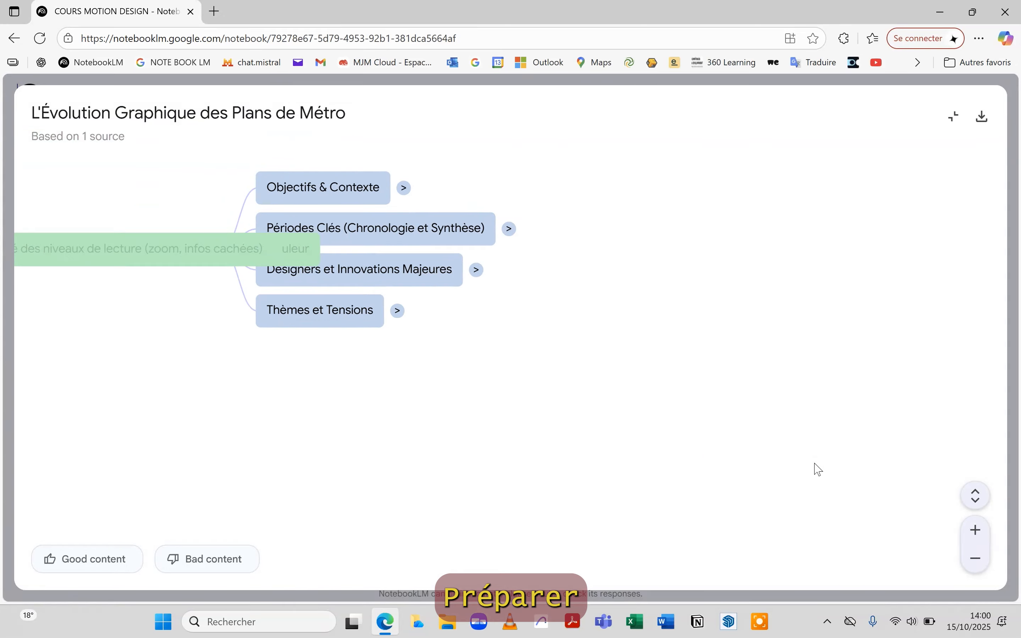
pyautogui.scroll(-2, 485, 428)
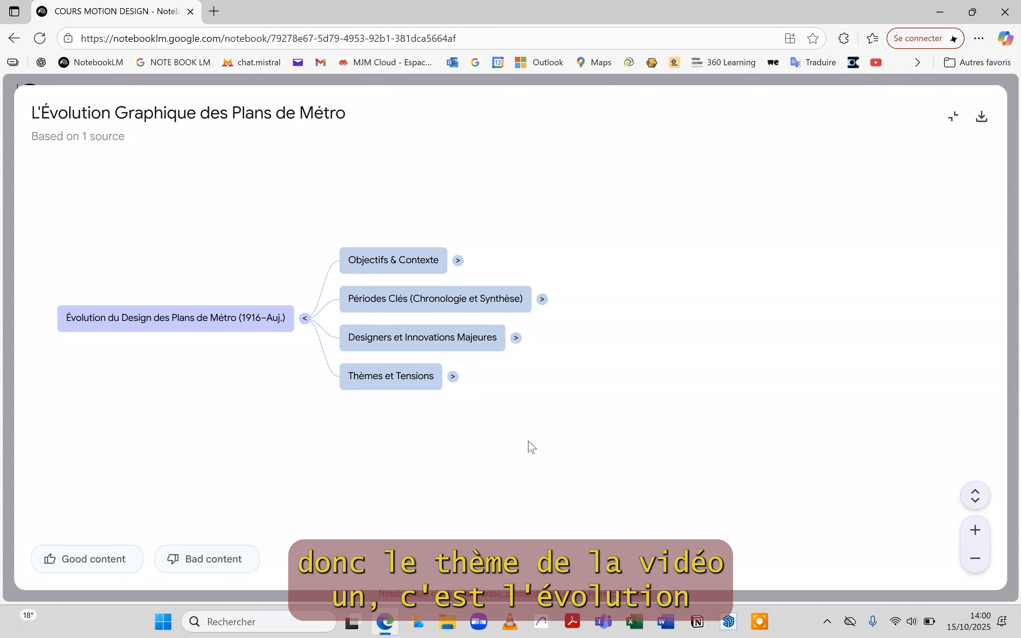
pyautogui.scroll(1, 42, 288)
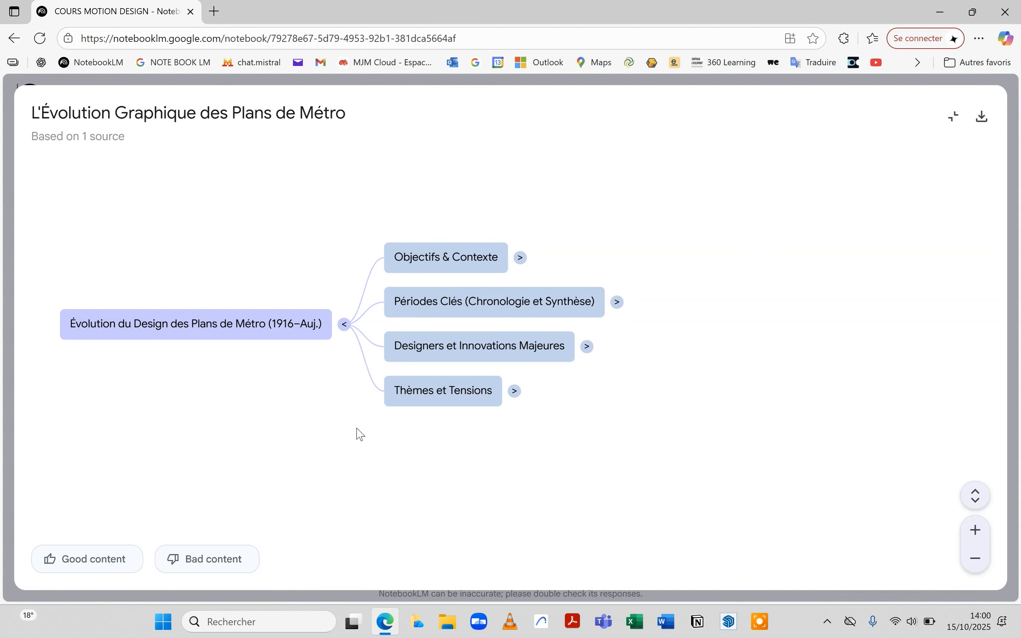
pyautogui.click(617, 302)
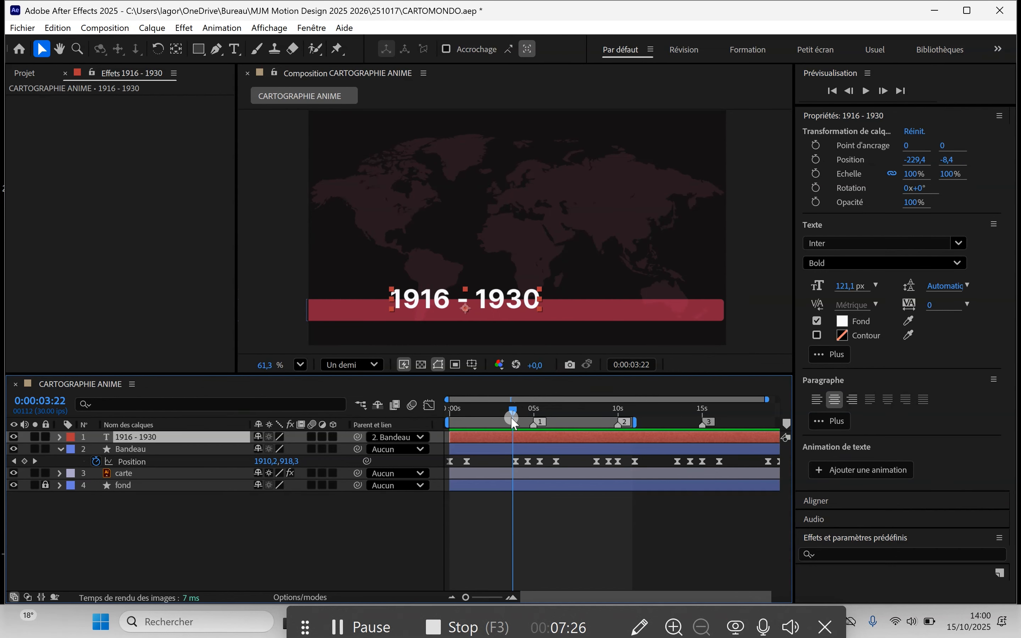
# Step: Back in After Effects, enable Source Text keyframing on the 1916 - 1930 layer at 0:00:06:10
pyautogui.moveTo(511, 417); pyautogui.dragTo(556, 411)
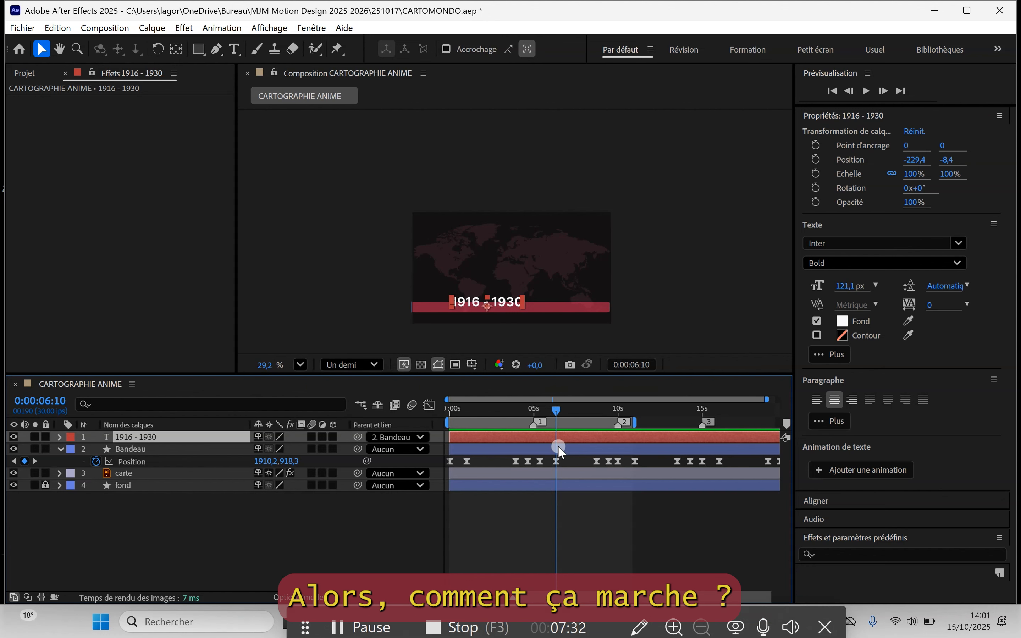
pyautogui.click(516, 530)
pyautogui.click(543, 433)
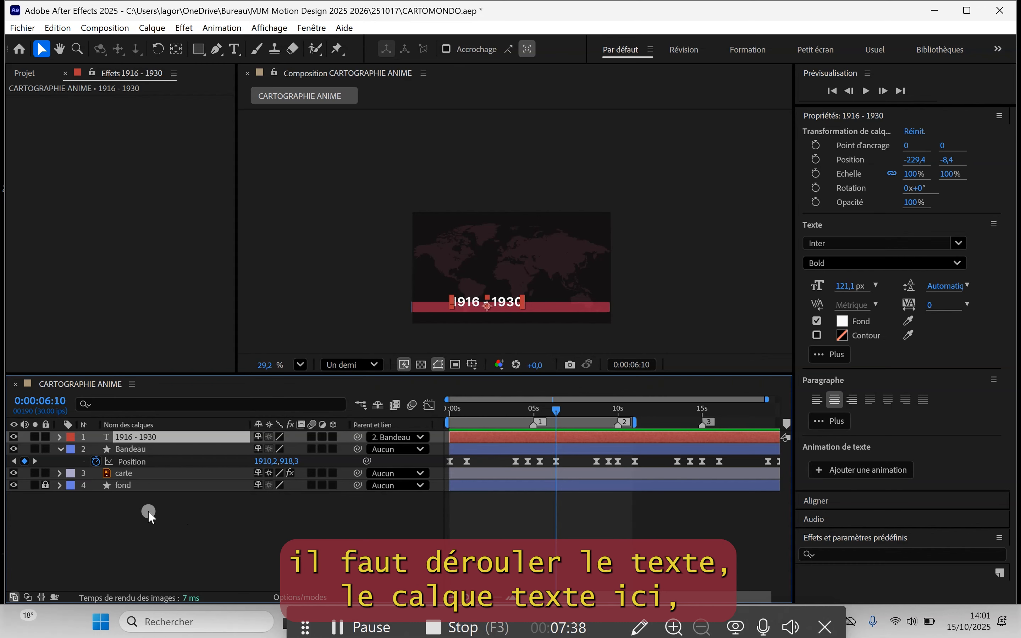
pyautogui.click(60, 437)
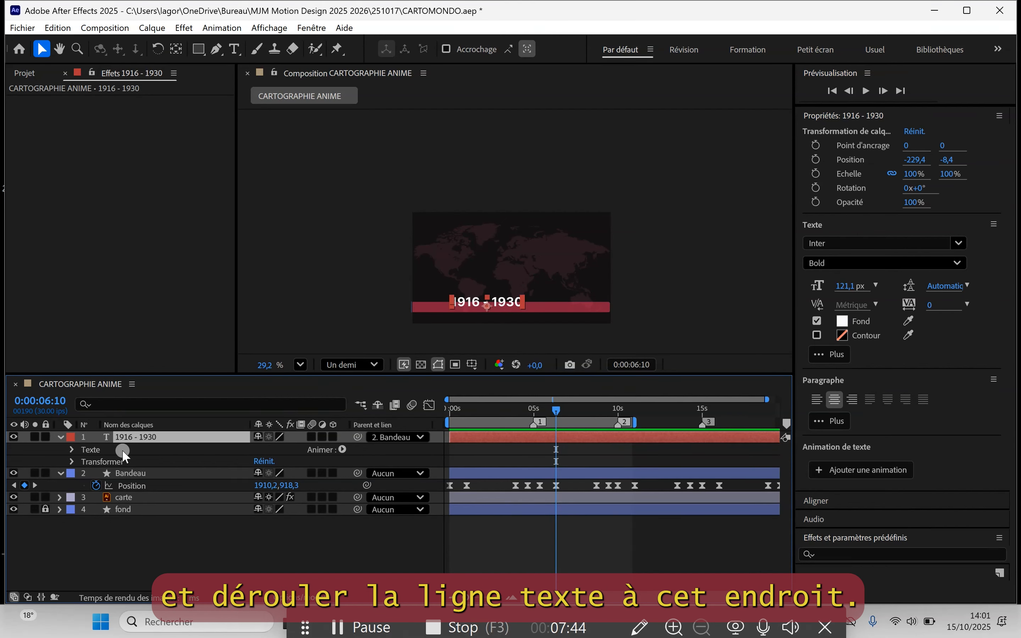
pyautogui.click(69, 449)
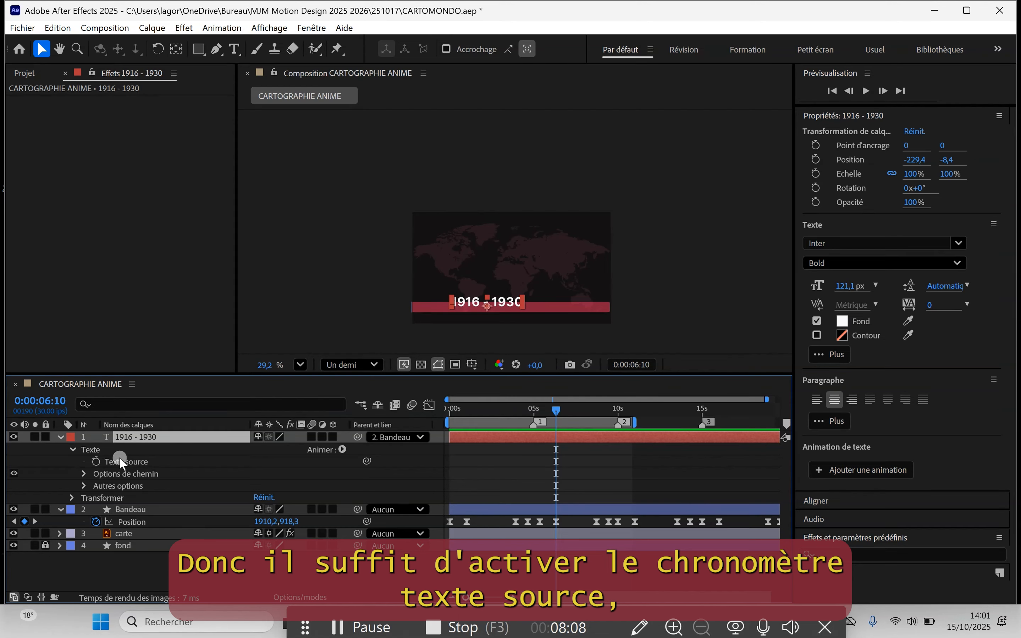
pyautogui.click(96, 461)
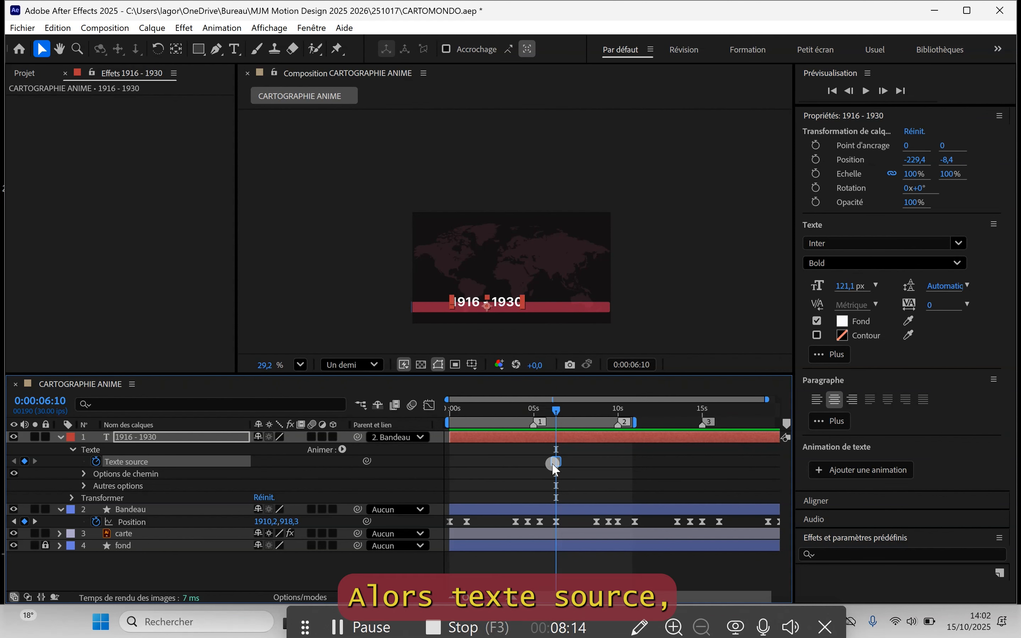
# Step: Add a second Source Text keyframe at 0:00:07:05 by changing the banner's date text to 1950 - 1970
pyautogui.moveTo(556, 462)
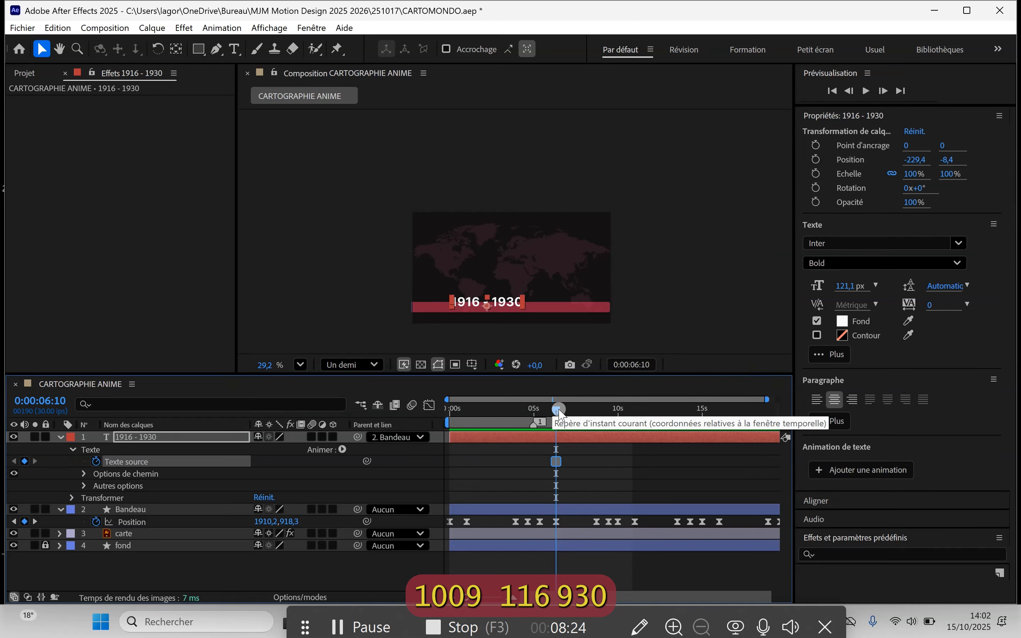
pyautogui.moveTo(558, 411); pyautogui.dragTo(570, 411)
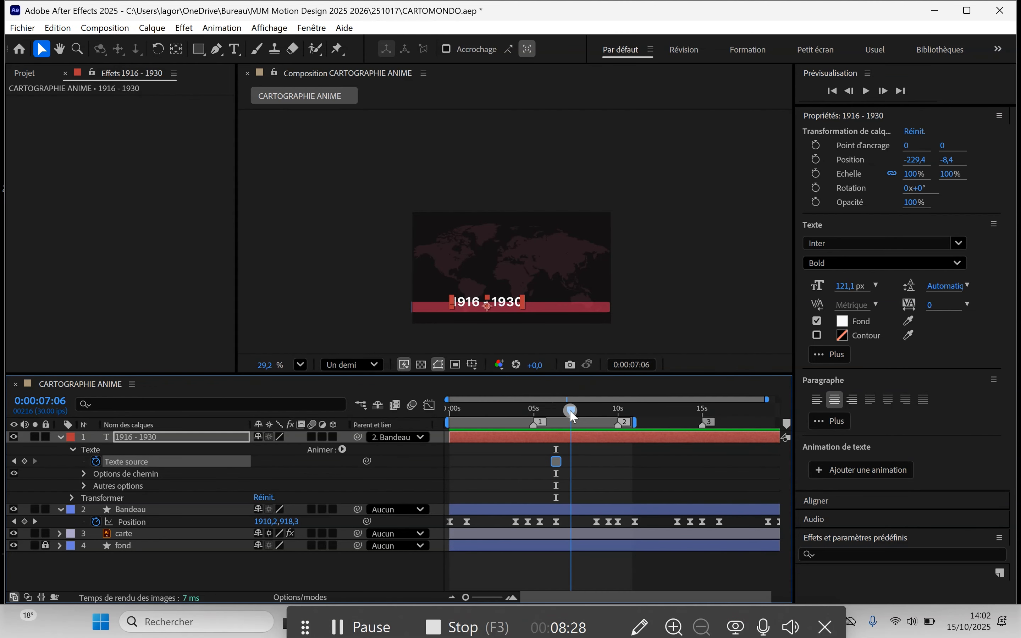
pyautogui.moveTo(570, 410); pyautogui.dragTo(568, 411)
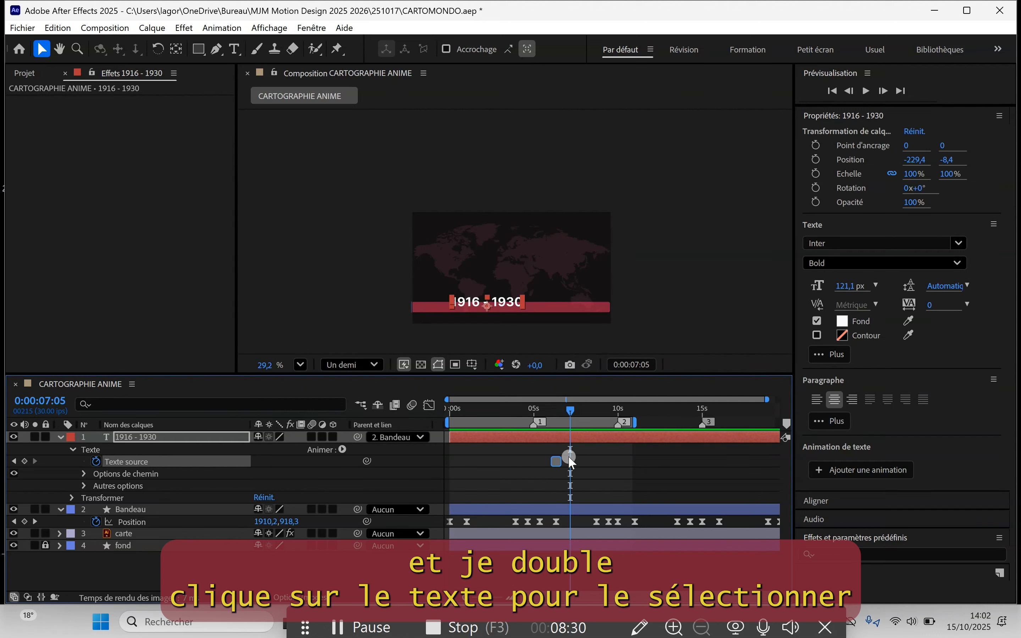
pyautogui.doubleClick(577, 435)
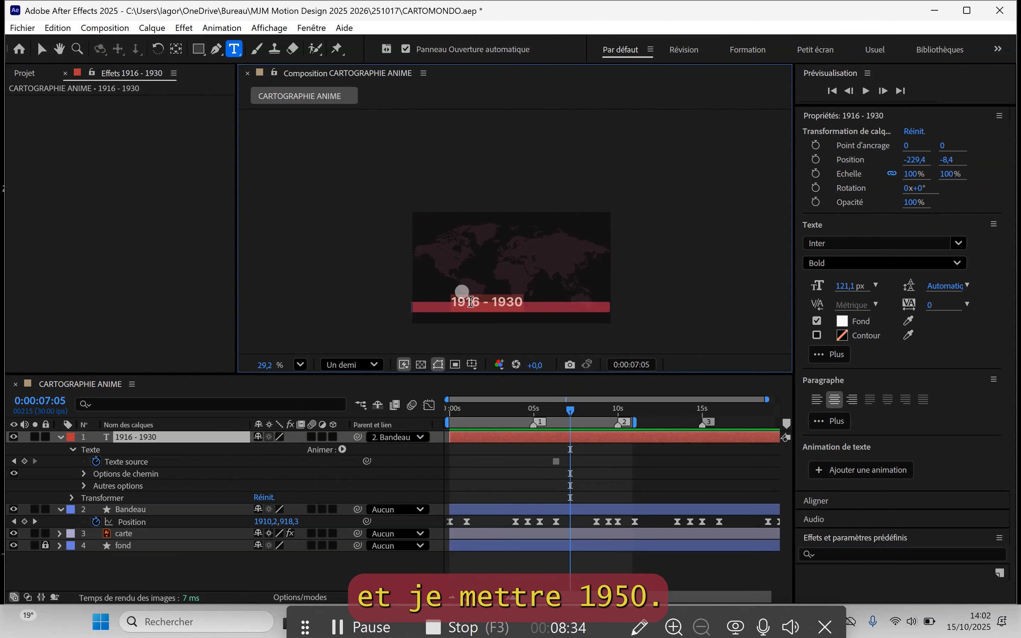
pyautogui.click(473, 303)
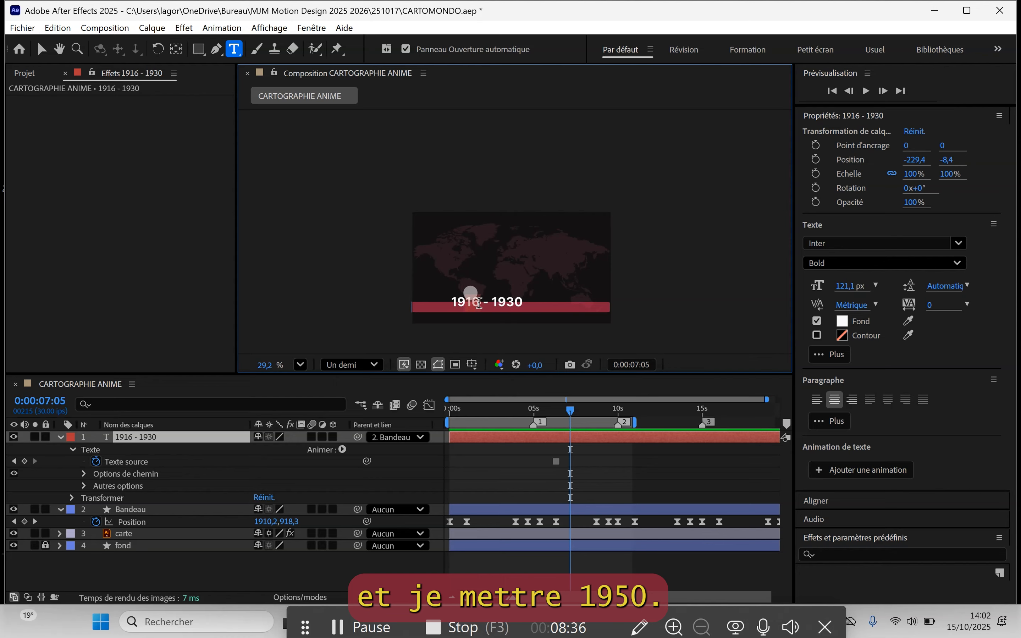
pyautogui.moveTo(472, 302); pyautogui.dragTo(479, 302)
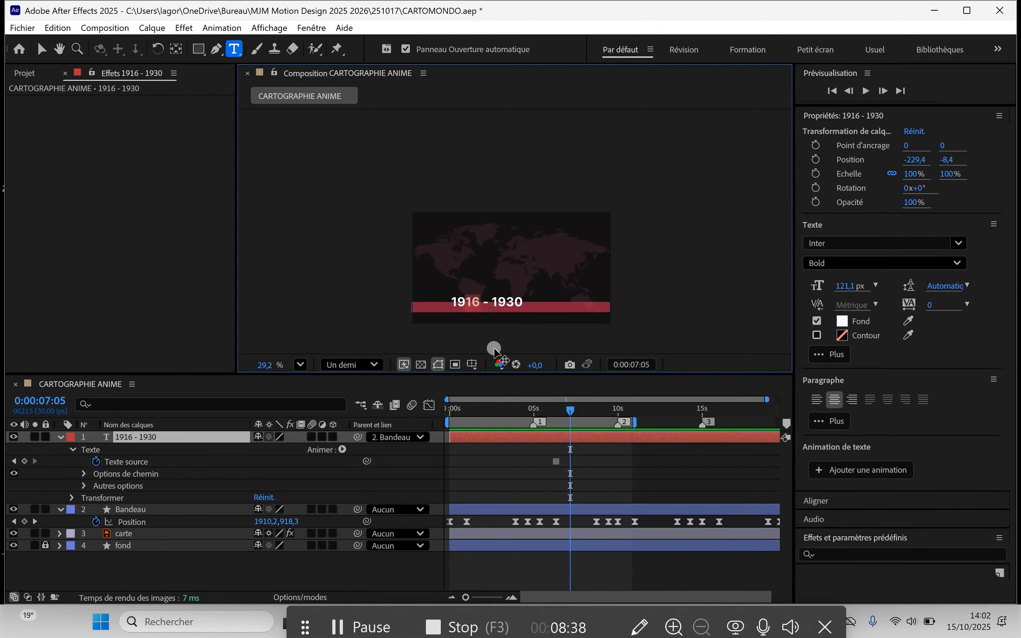
pyautogui.press('BackSpace')
pyautogui.write('0')
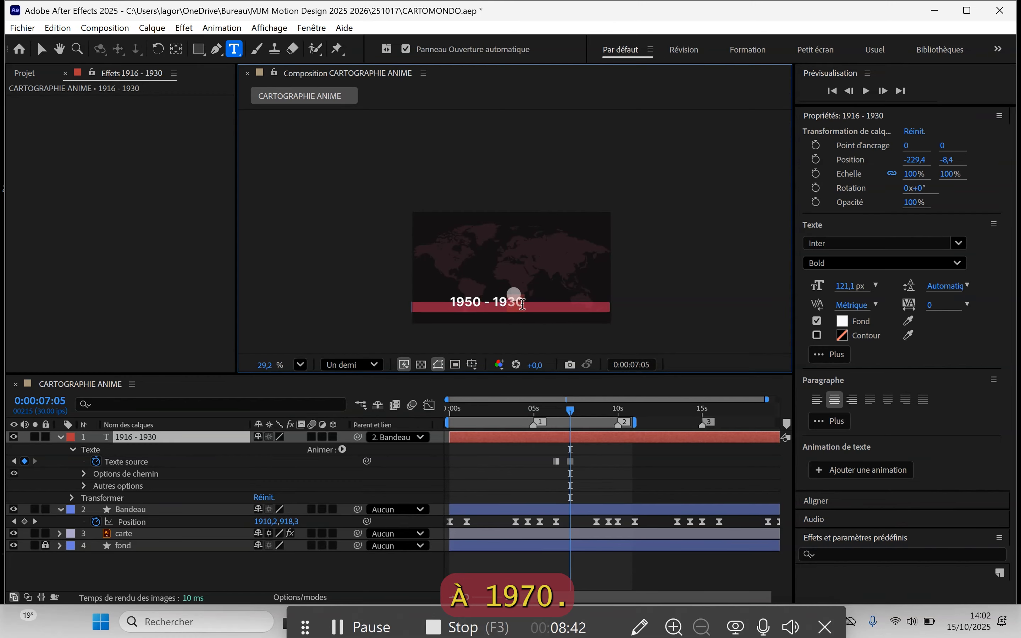
pyautogui.moveTo(509, 301); pyautogui.dragTo(518, 309)
pyautogui.write('7')
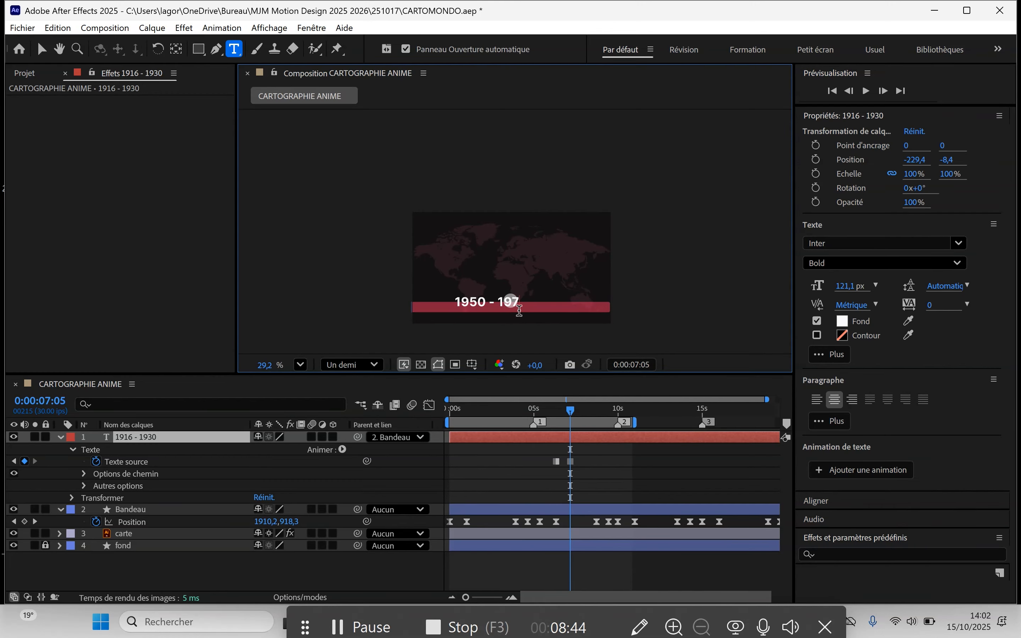
pyautogui.write('0')
# Step: Move the 1916 - 1930 Source Text keyframe to the start of the composition
pyautogui.moveTo(573, 412)
pyautogui.mouseDown()
pyautogui.moveTo(549, 411)
pyautogui.moveTo(571, 414)
pyautogui.mouseUp()
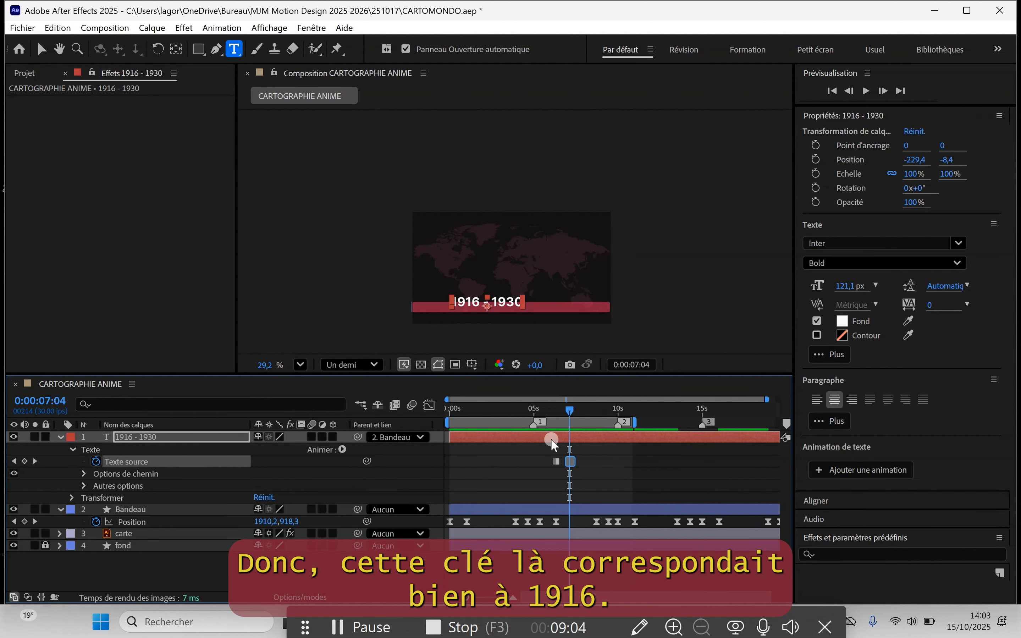
pyautogui.click(556, 461)
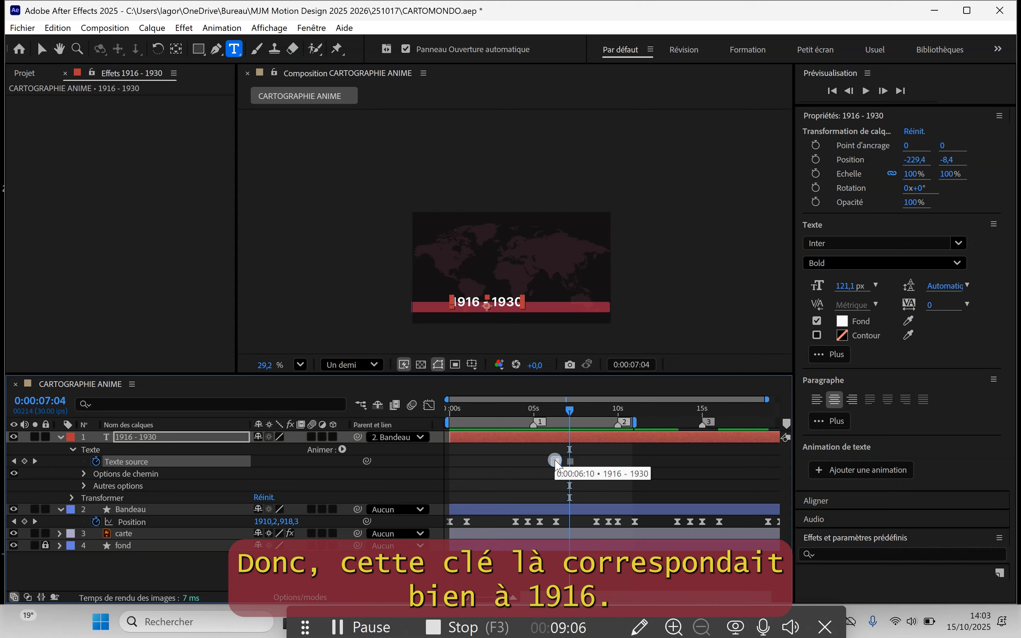
pyautogui.click(553, 411)
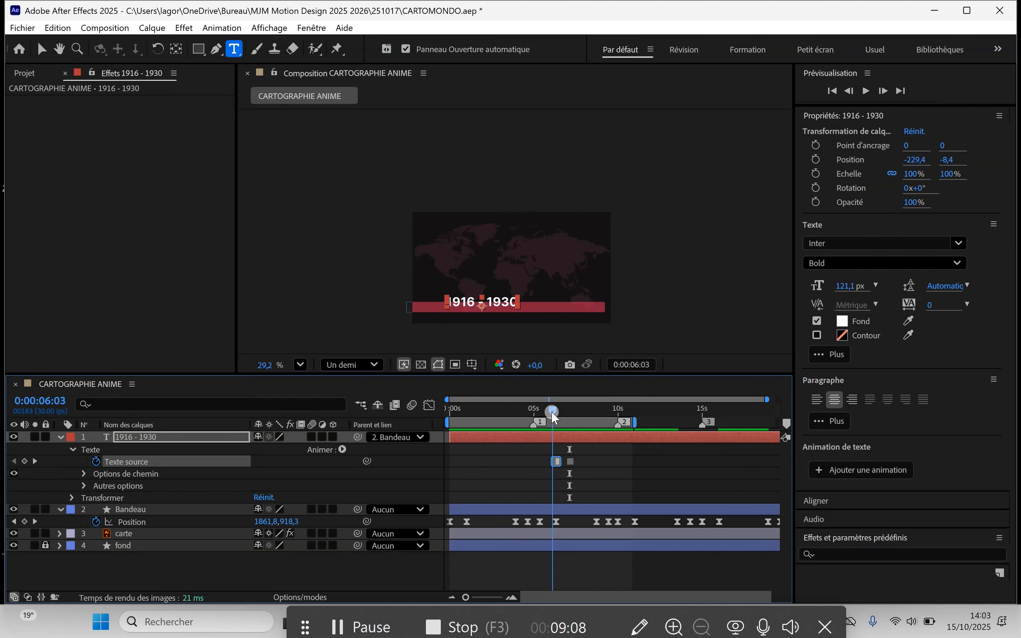
pyautogui.moveTo(551, 410); pyautogui.dragTo(567, 410)
pyautogui.moveTo(557, 461); pyautogui.dragTo(452, 461)
# Step: Copy the first Source Text keyframe and paste it at marker 1, 0:00:04:29
pyautogui.moveTo(564, 407); pyautogui.dragTo(532, 432)
pyautogui.click(485, 463)
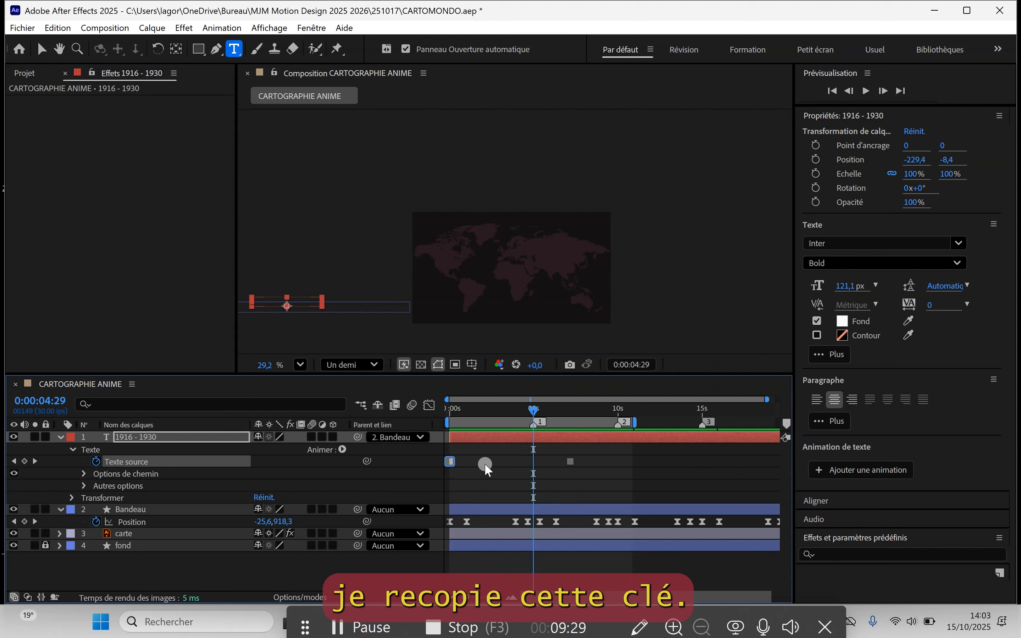
pyautogui.click(452, 459)
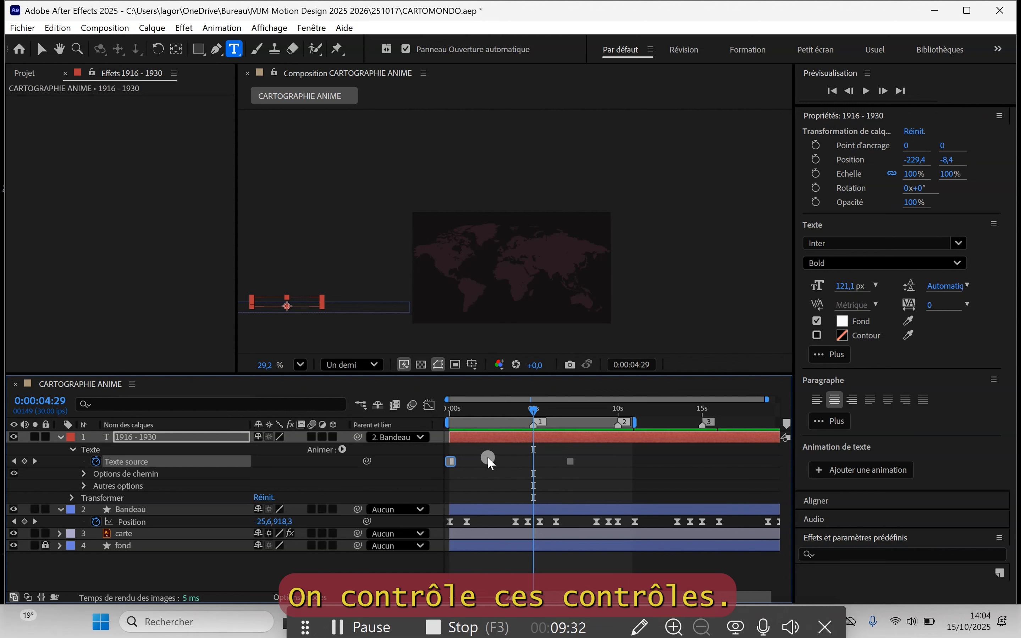
pyautogui.hotkey('ctrl', 'v')
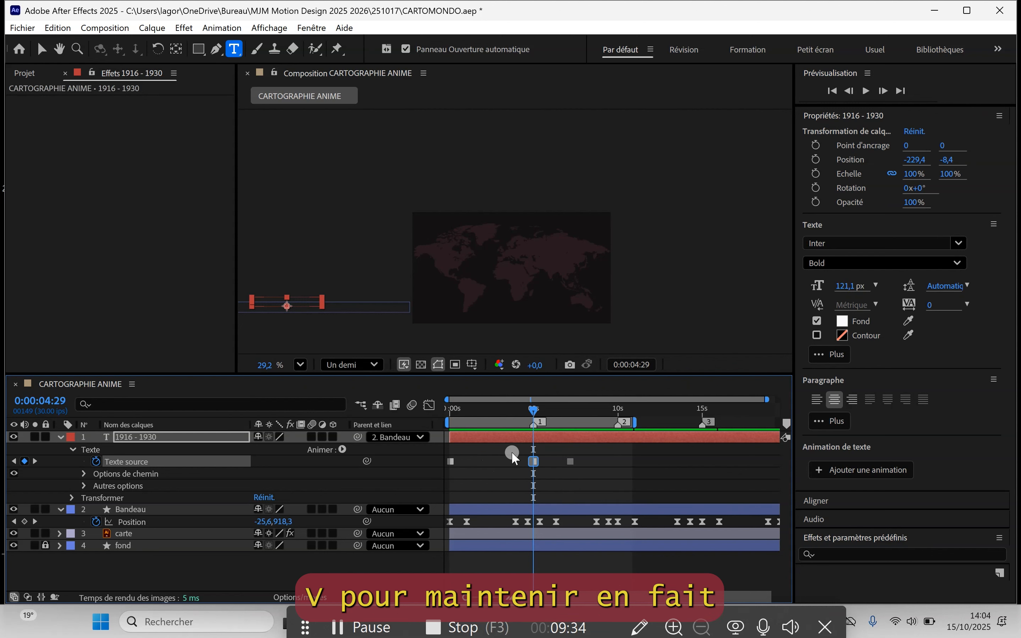
# Step: Align the copied 1916 - 1930 keyframe with the first Bandeau exit and move the 1950 - 1970 keyframe to 0:00:04:29
pyautogui.click(525, 408)
pyautogui.moveTo(526, 413); pyautogui.dragTo(556, 413)
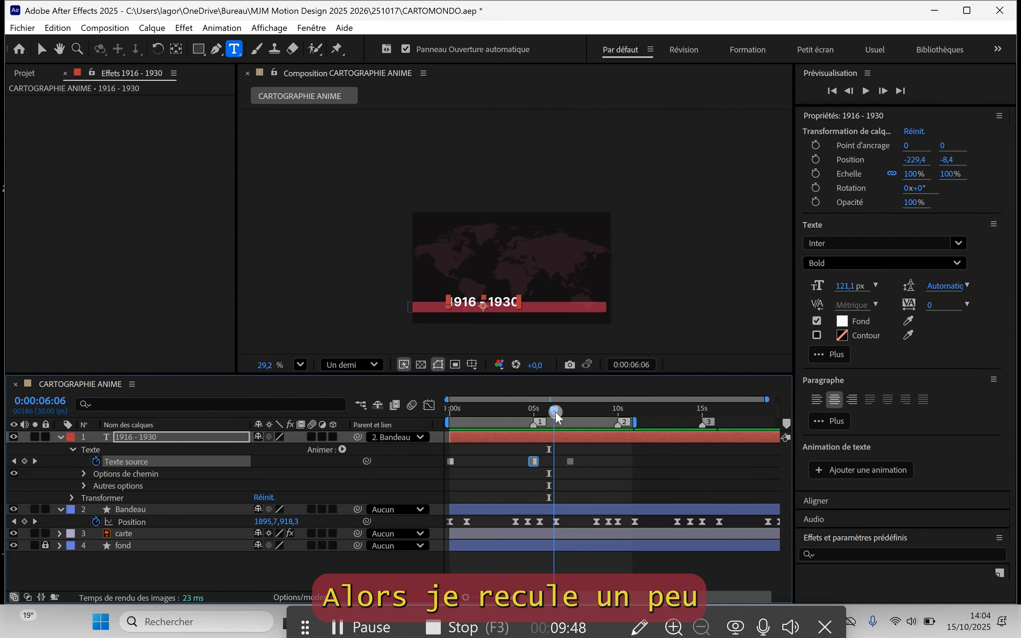
pyautogui.moveTo(533, 461)
pyautogui.mouseDown()
pyautogui.moveTo(517, 459)
pyautogui.moveTo(571, 461)
pyautogui.moveTo(540, 457)
pyautogui.moveTo(536, 466)
pyautogui.mouseUp()
pyautogui.moveTo(554, 409); pyautogui.dragTo(538, 426)
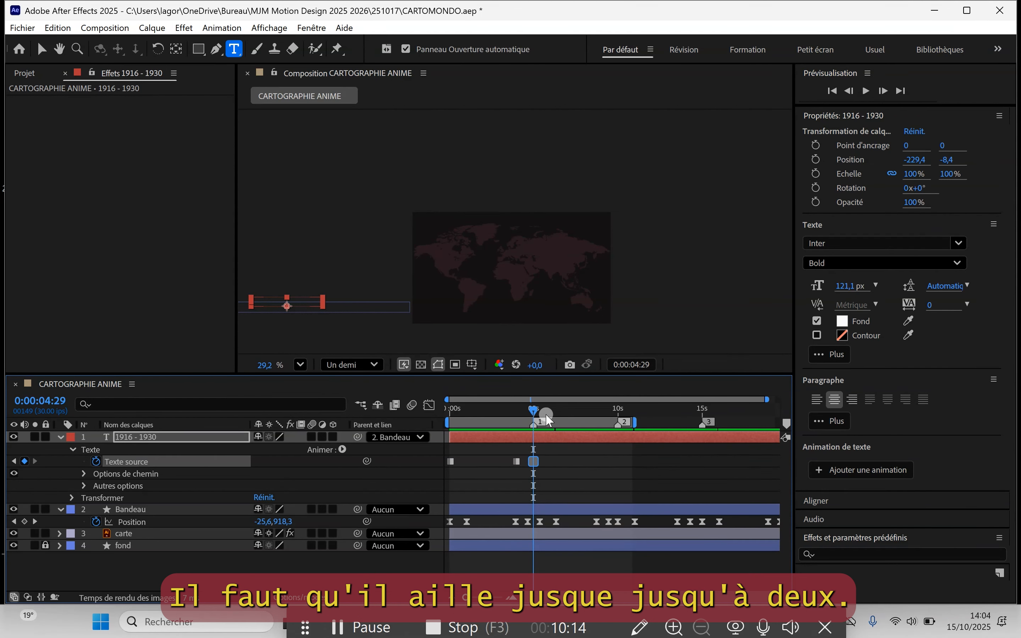
# Step: Copy the 1950 - 1970 Source Text keyframe and paste it before marker 2, at 0:00:09:04
pyautogui.moveTo(535, 412); pyautogui.dragTo(616, 420)
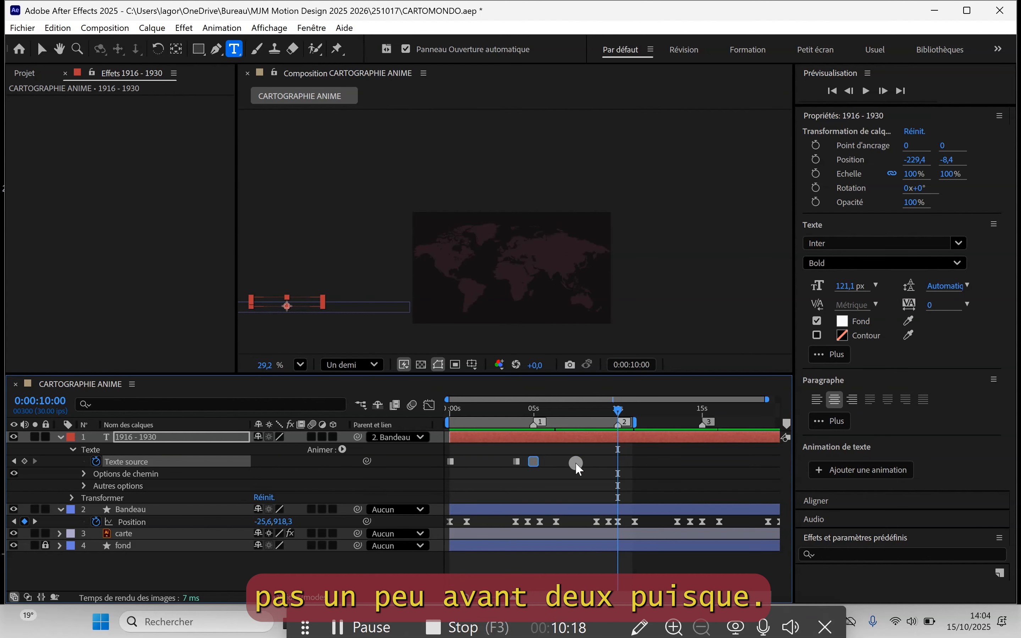
pyautogui.click(535, 461)
pyautogui.moveTo(618, 410); pyautogui.dragTo(605, 416)
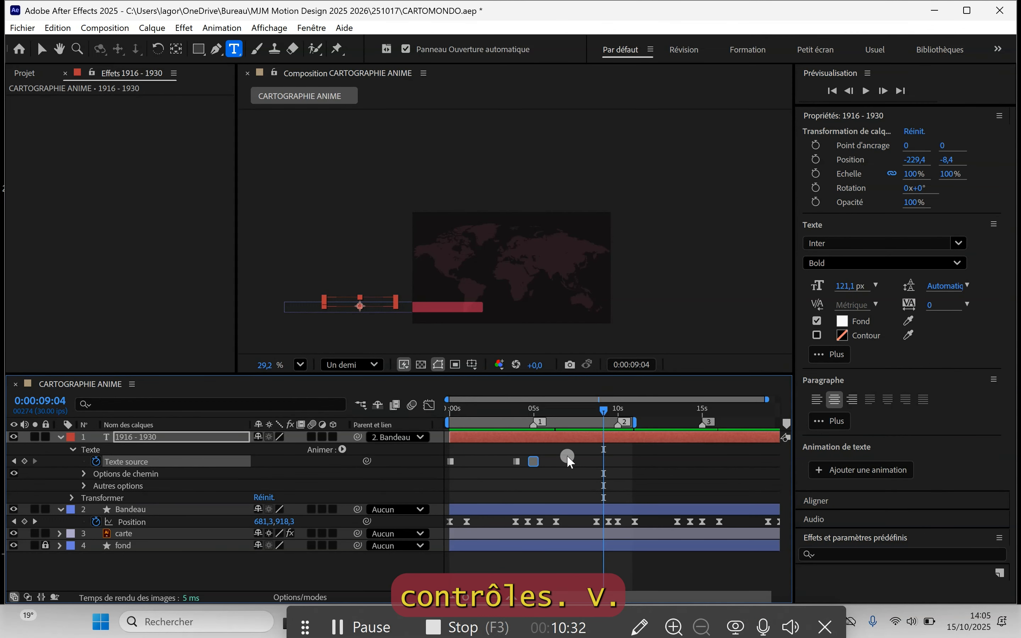
pyautogui.hotkey('ctrl', 'v')
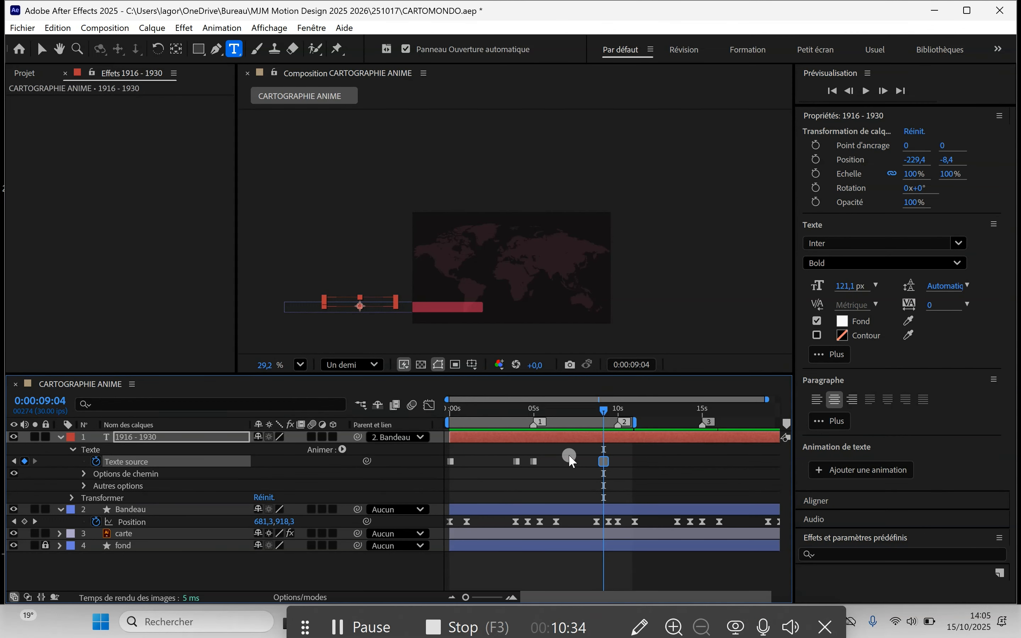
# Step: Play the animation from the start to check the date changes across all banner cycles
pyautogui.moveTo(601, 408); pyautogui.dragTo(615, 443)
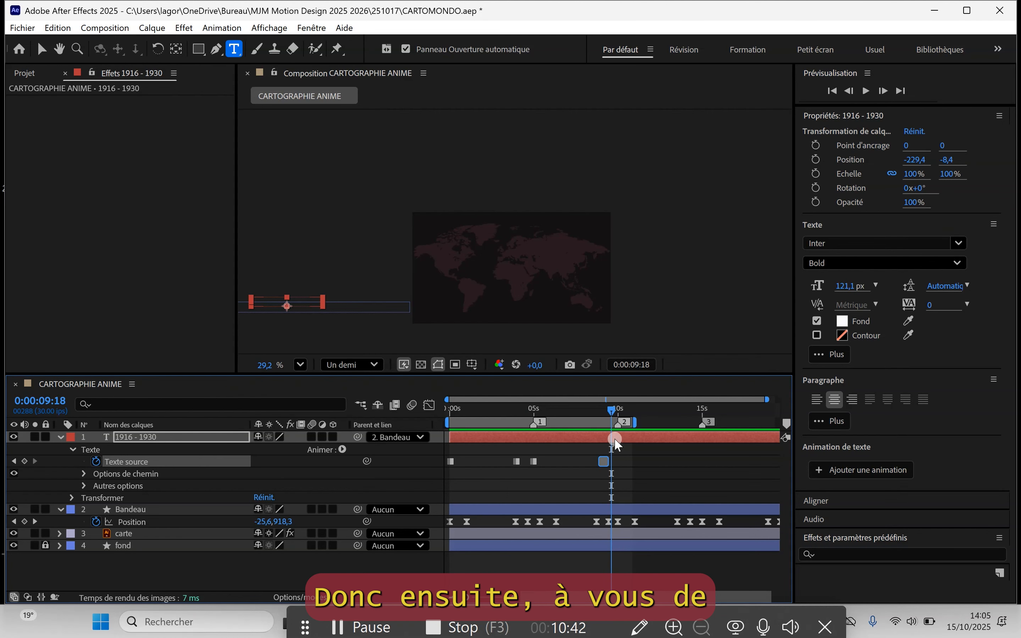
pyautogui.press('ctrl+super+Right')
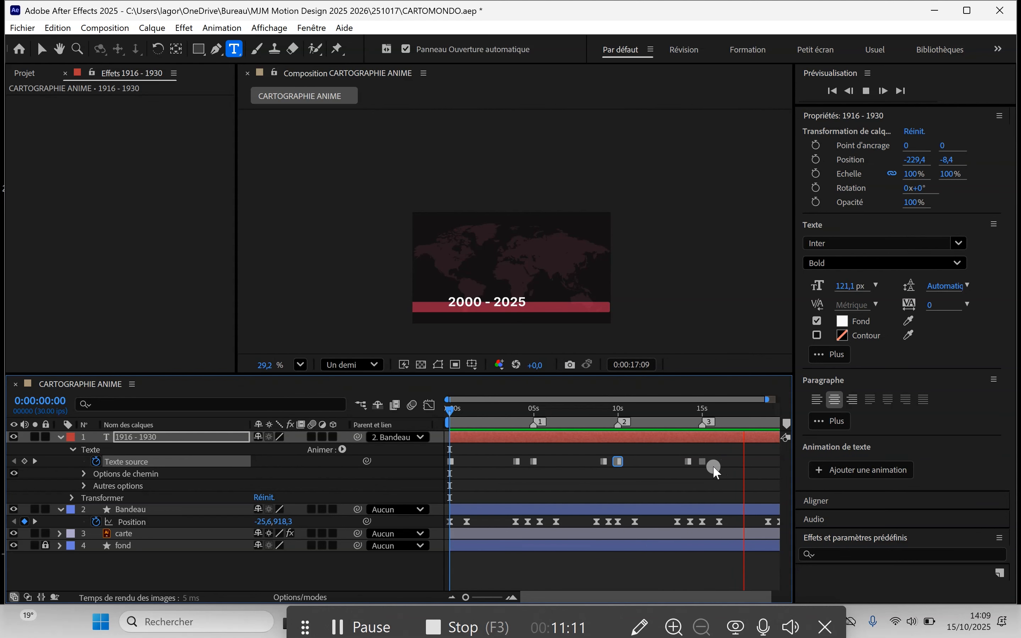
pyautogui.press('space')
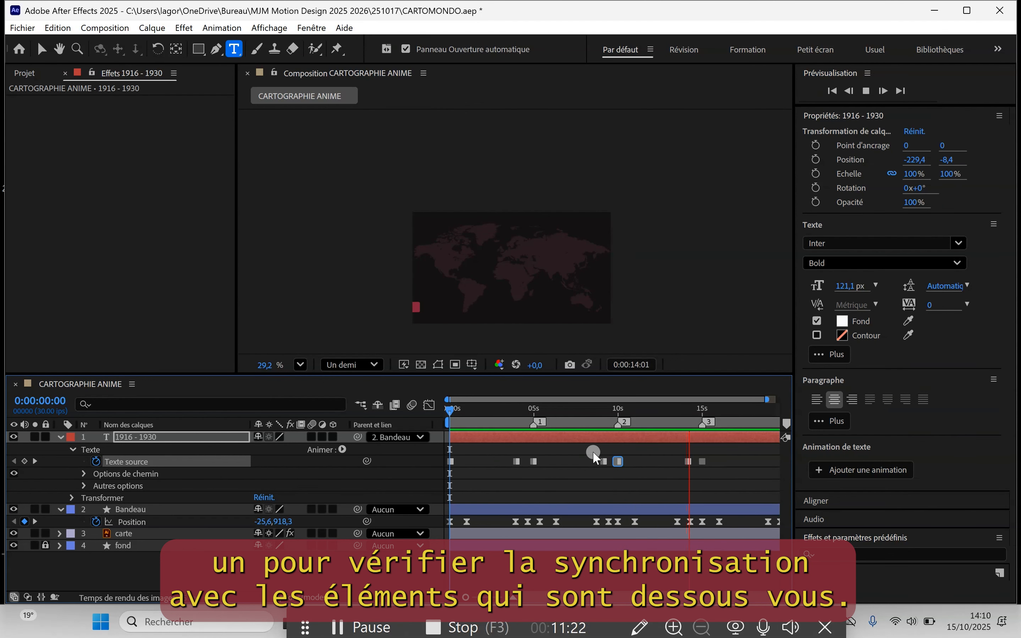
# Step: Show only the keyframed properties of the 1916 - 1930, Bandeau and carte layers, then stop the preview
pyautogui.click(584, 434)
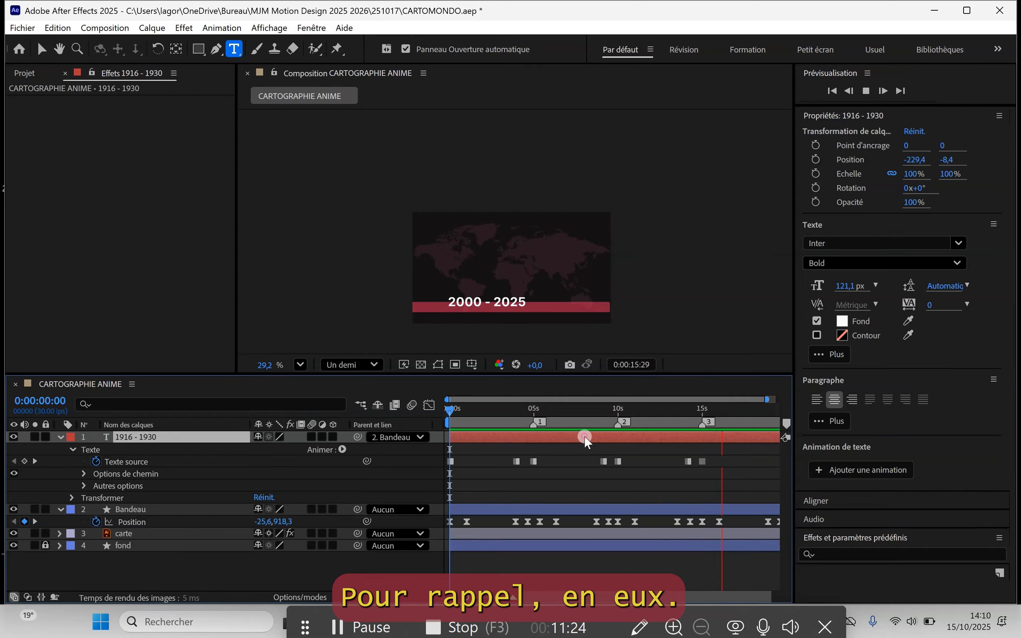
pyautogui.keyDown('shift'); pyautogui.click(580, 507); pyautogui.keyUp('shift')
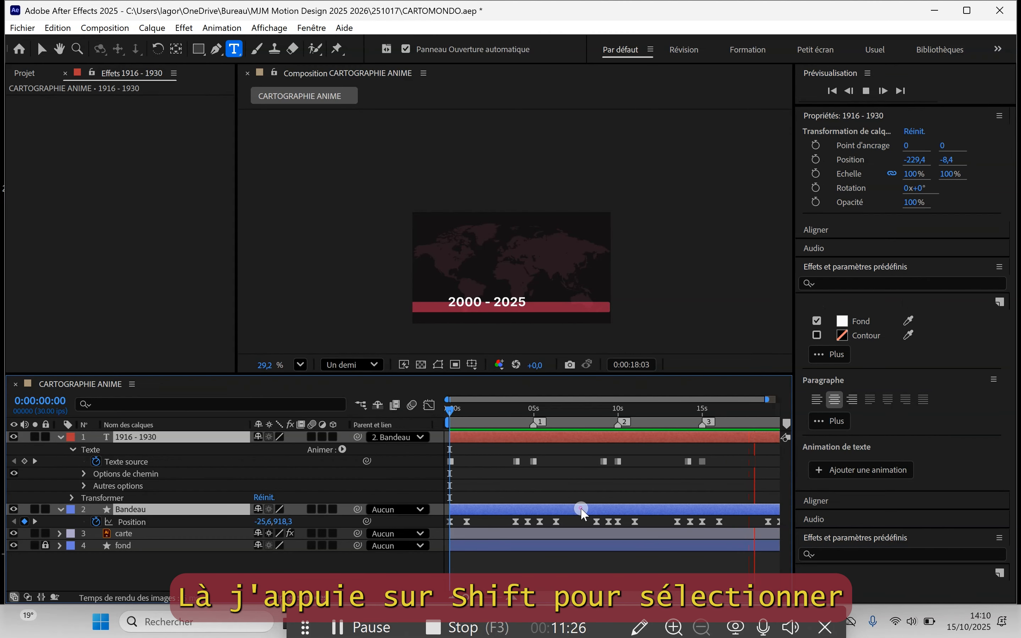
pyautogui.keyDown('shift'); pyautogui.click(581, 532); pyautogui.keyUp('shift')
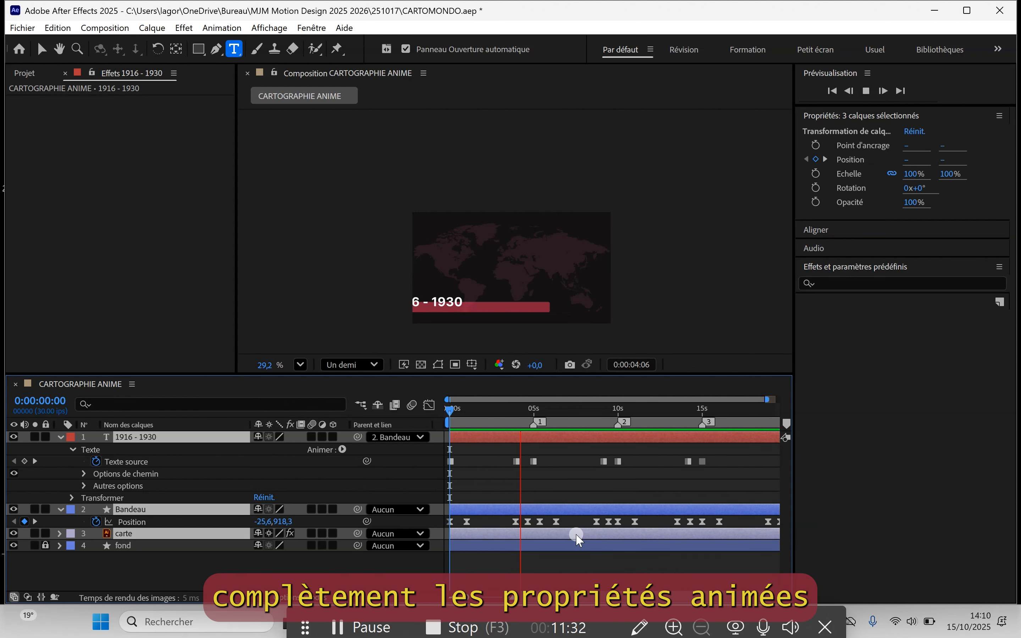
pyautogui.press('u')
pyautogui.press('u')
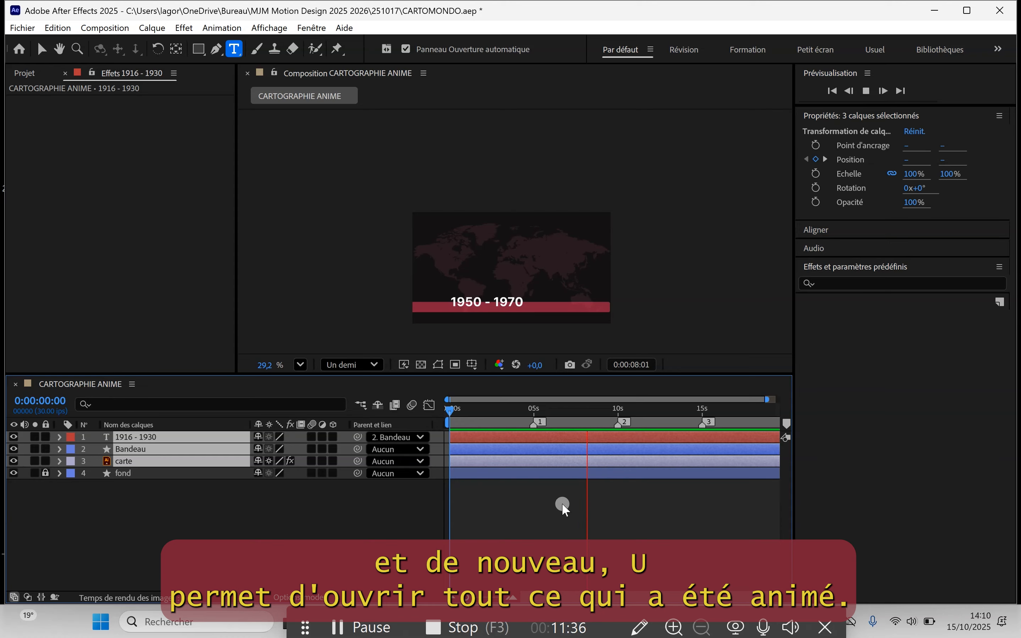
pyautogui.press('u')
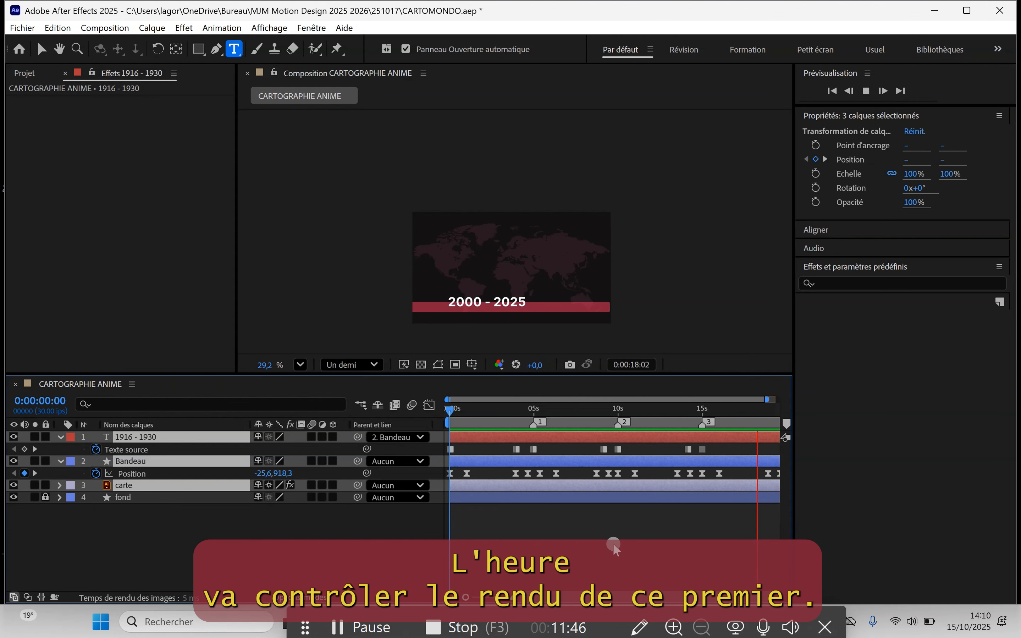
pyautogui.press('space')
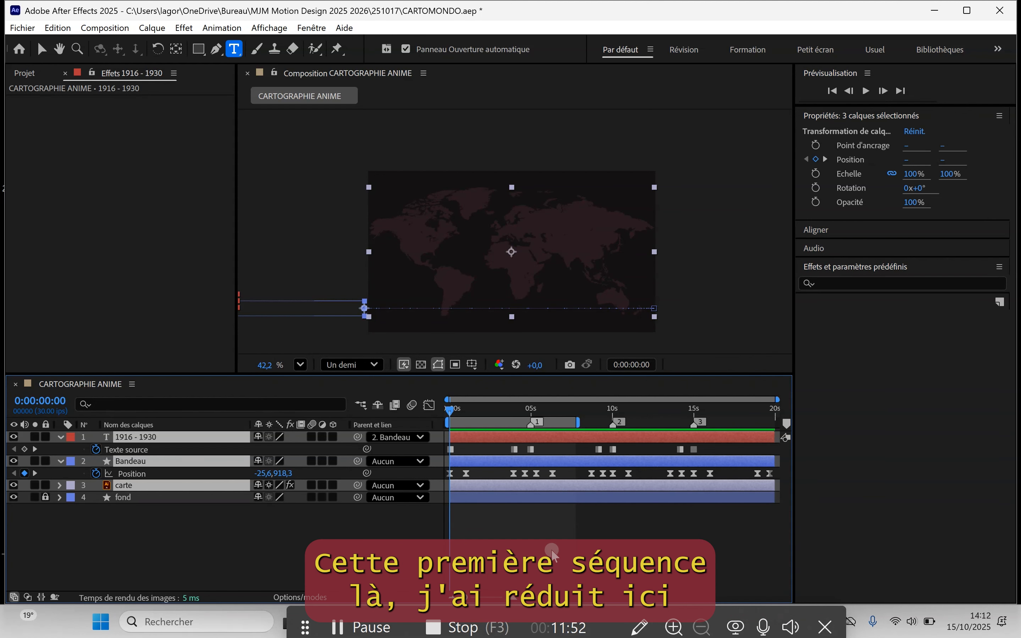
# Step: Shorten the work area to end at about 7 seconds and enable motion blur for the composition at 0:00:00:16
pyautogui.moveTo(577, 422)
pyautogui.mouseDown()
pyautogui.moveTo(589, 420)
pyautogui.moveTo(567, 421)
pyautogui.mouseUp()
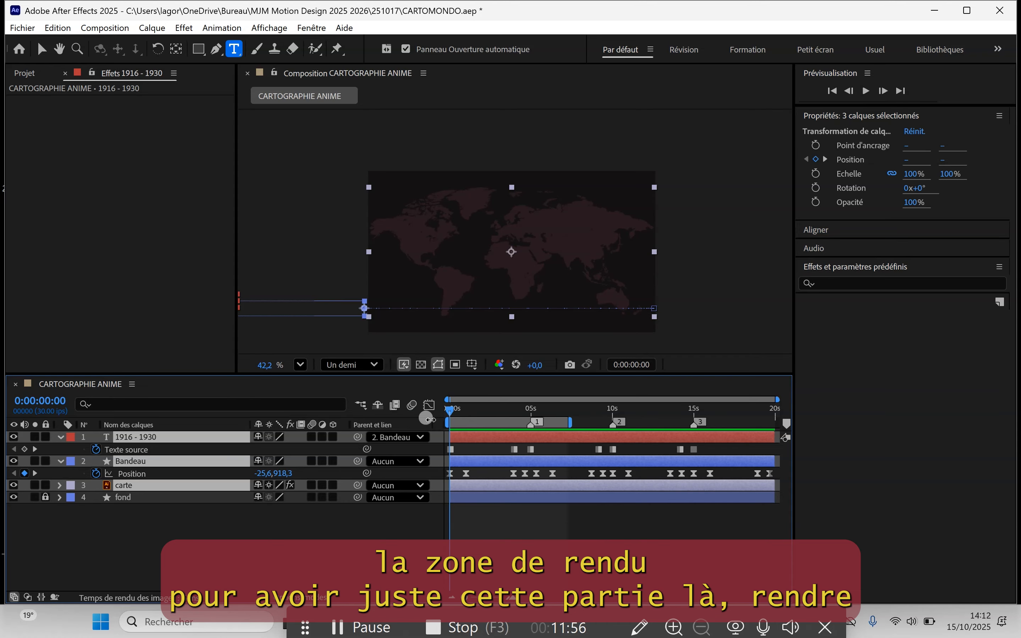
pyautogui.moveTo(453, 407)
pyautogui.mouseDown()
pyautogui.moveTo(565, 404)
pyautogui.moveTo(457, 409)
pyautogui.mouseUp()
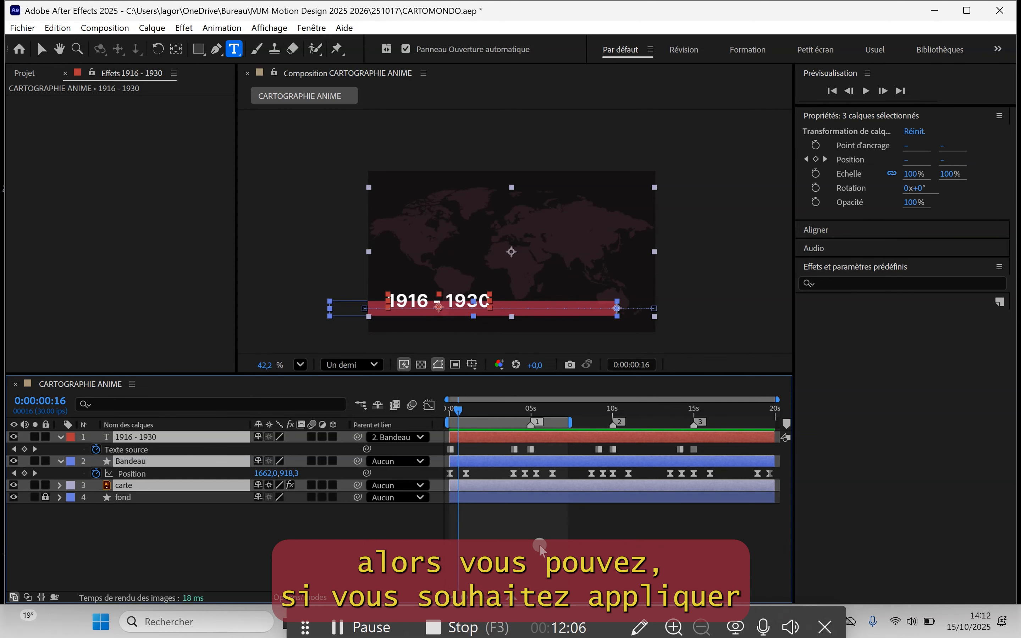
pyautogui.click(413, 406)
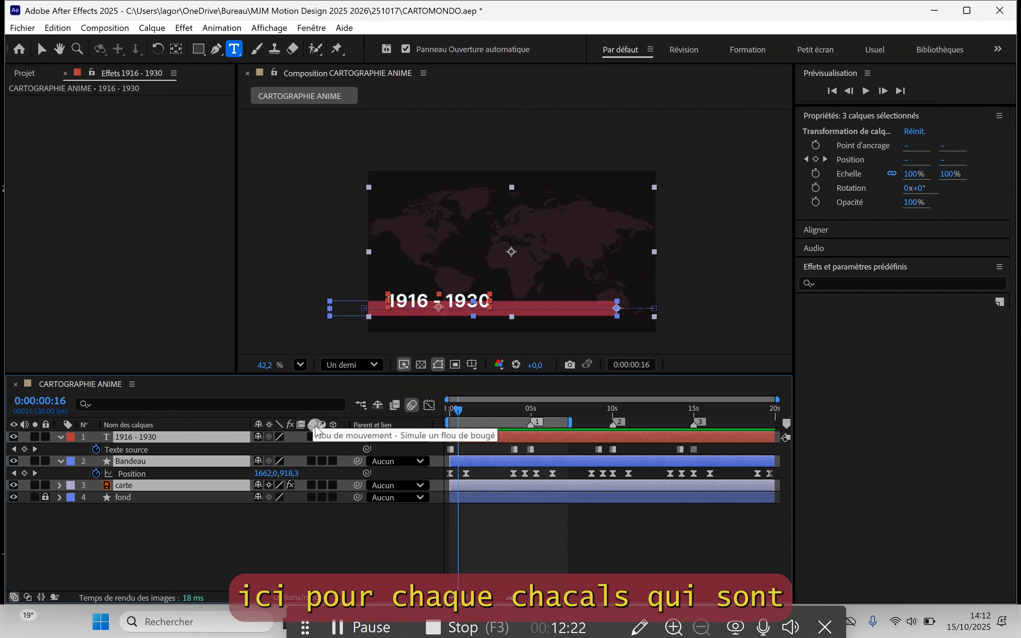
pyautogui.click(312, 436)
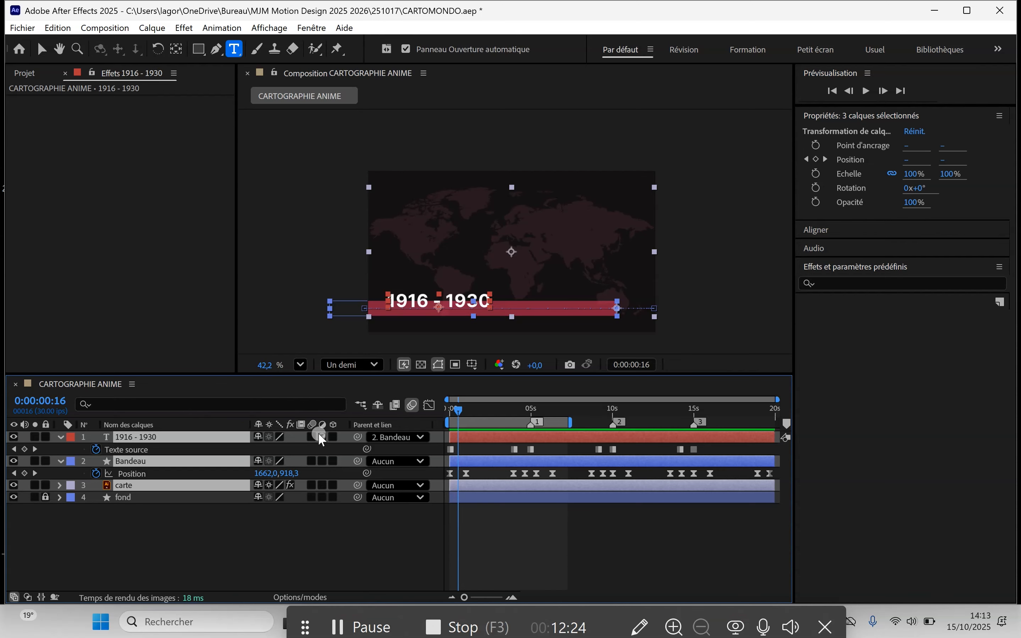
pyautogui.moveTo(311, 434)
pyautogui.mouseDown()
pyautogui.moveTo(315, 504)
pyautogui.moveTo(314, 450)
pyautogui.mouseUp()
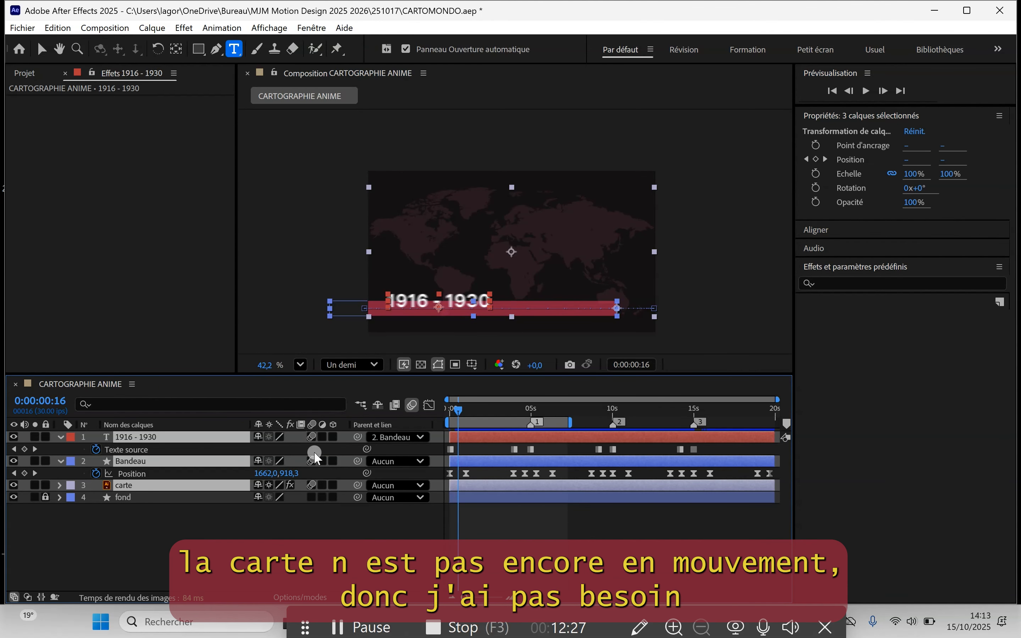
pyautogui.click(310, 484)
# Step: Deselect all layers and turn on motion blur for only the 1916 - 1930 text and Bandeau layers
pyautogui.click(313, 529)
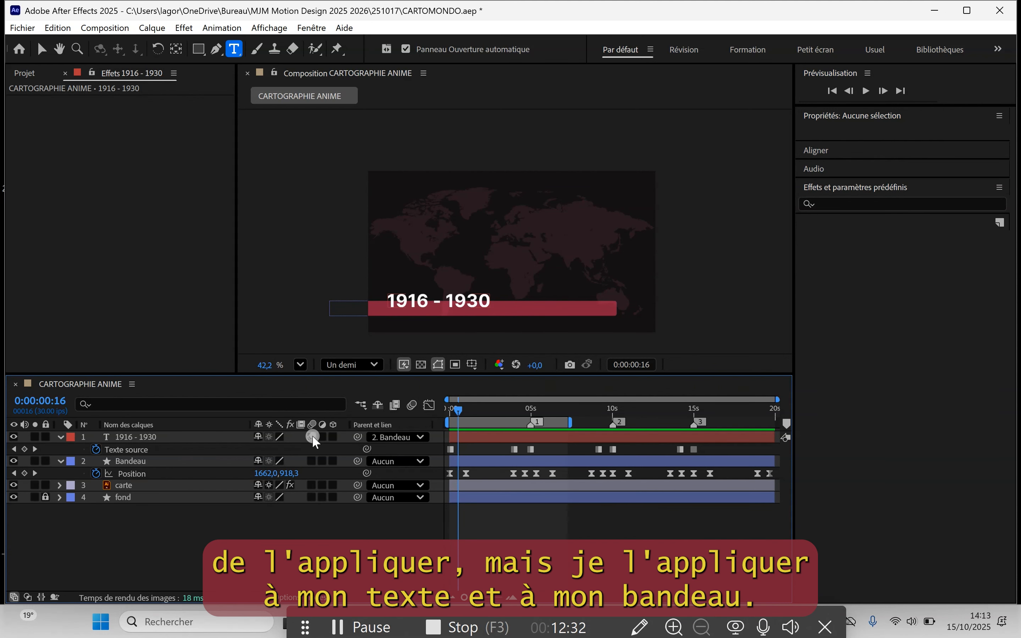
pyautogui.click(312, 435)
pyautogui.click(312, 460)
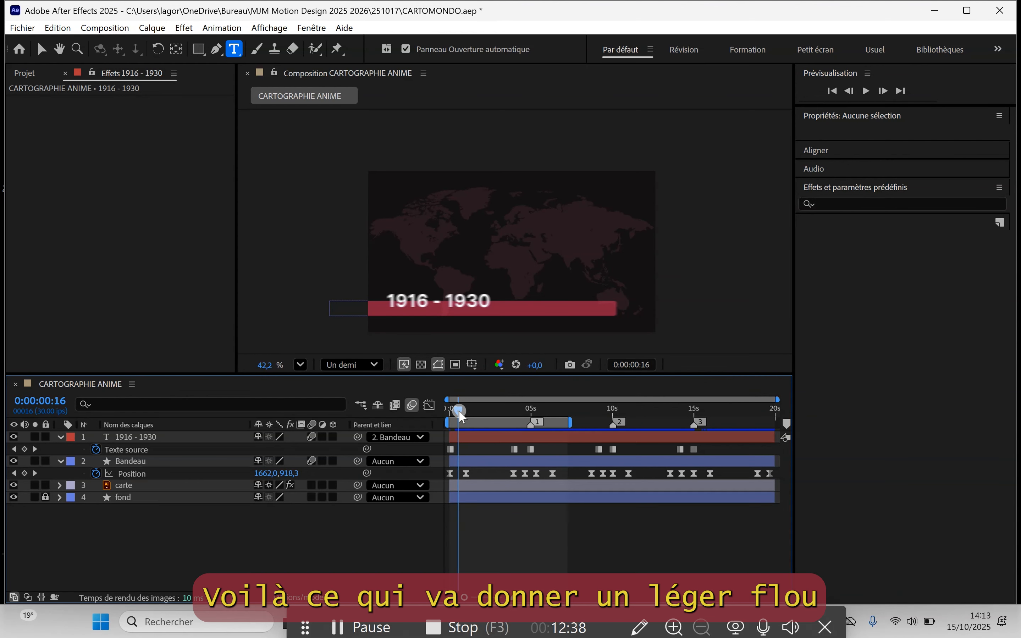
# Step: Move the current time to 0:00:00:22 and set the composition viewer's resolution to Intégrale
pyautogui.moveTo(459, 409)
pyautogui.mouseDown()
pyautogui.moveTo(469, 413)
pyautogui.moveTo(434, 423)
pyautogui.moveTo(463, 414)
pyautogui.mouseUp()
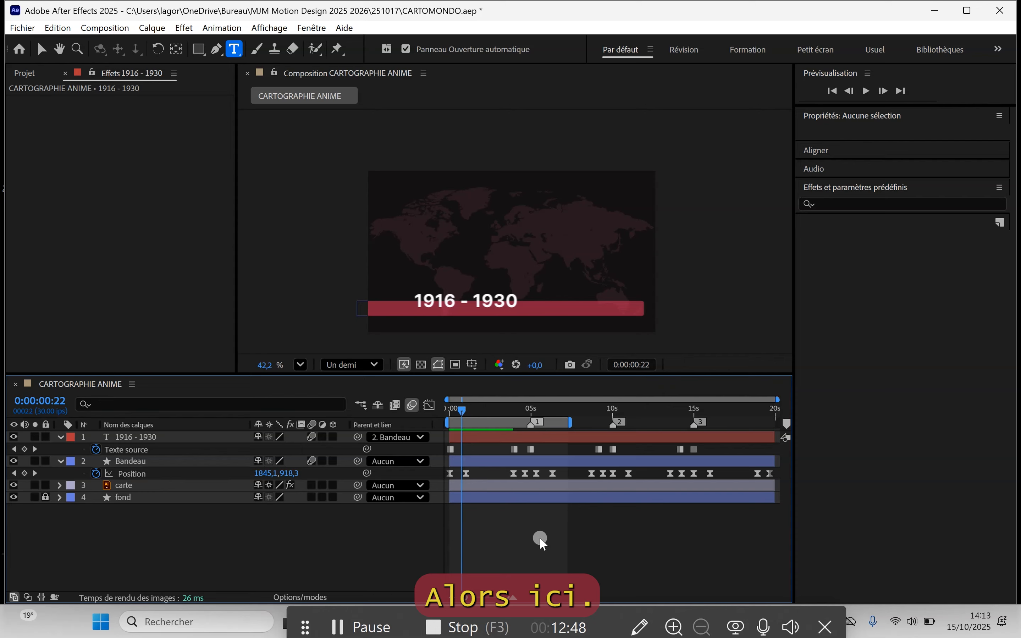
pyautogui.click(376, 363)
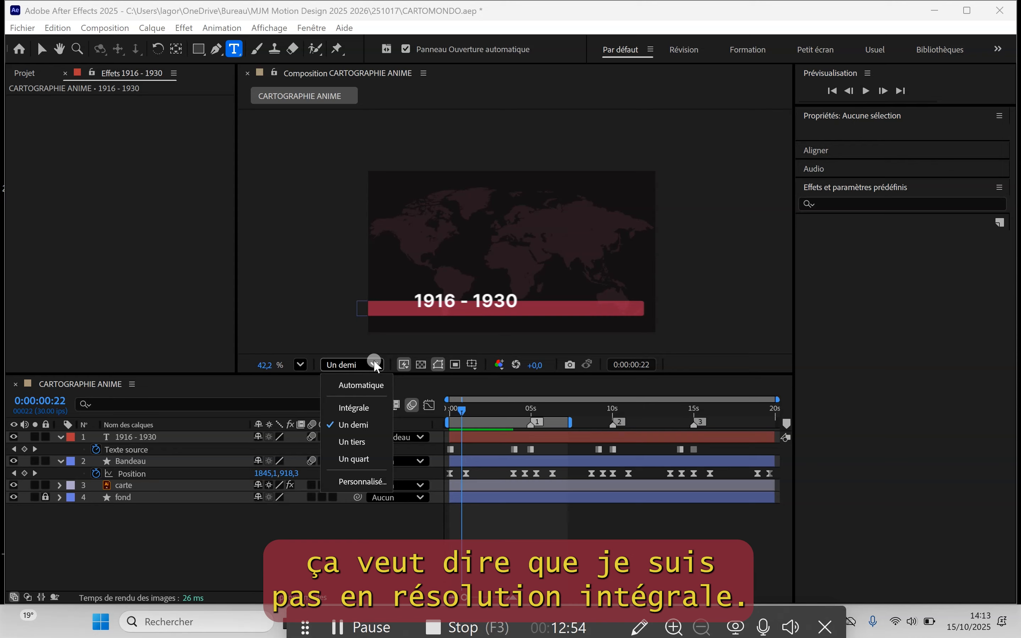
pyautogui.click(357, 408)
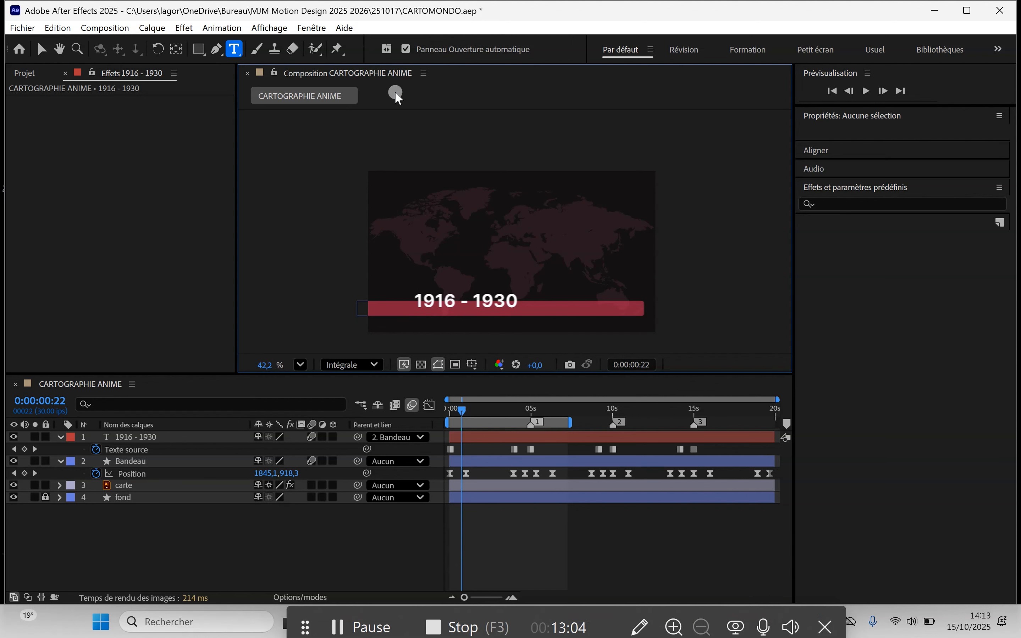
# Step: Fit the composition to the viewer, and set its magnification to 100 %
pyautogui.click(300, 364)
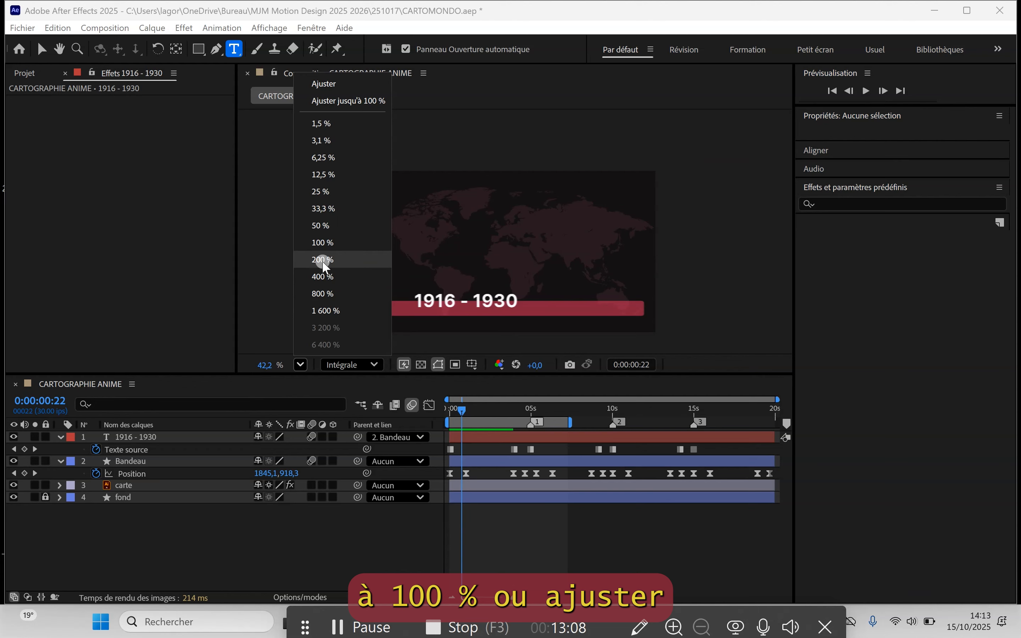
pyautogui.click(328, 84)
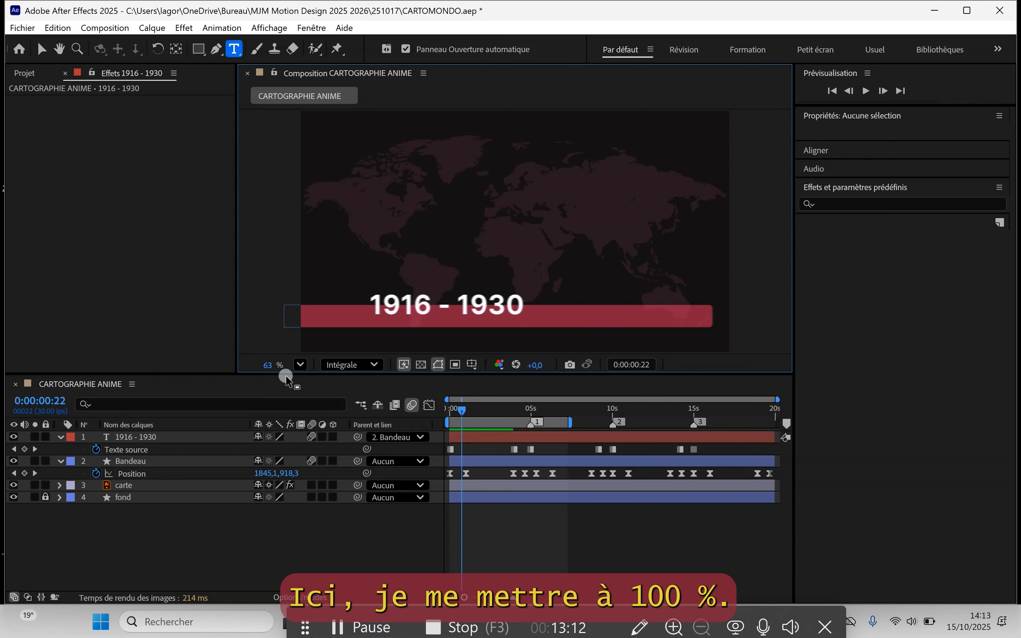
pyautogui.click(302, 363)
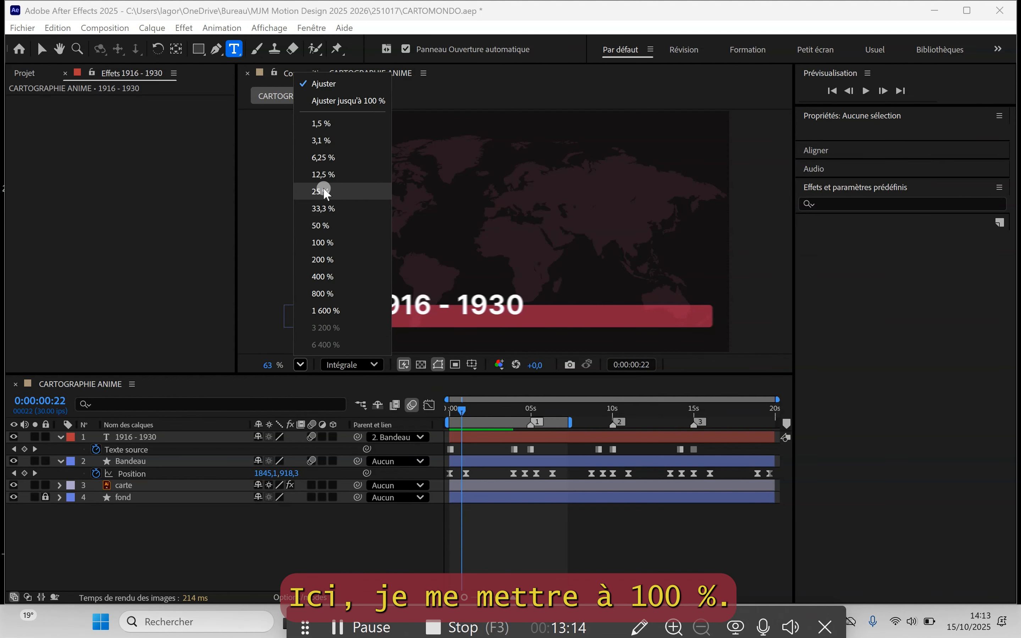
pyautogui.click(323, 243)
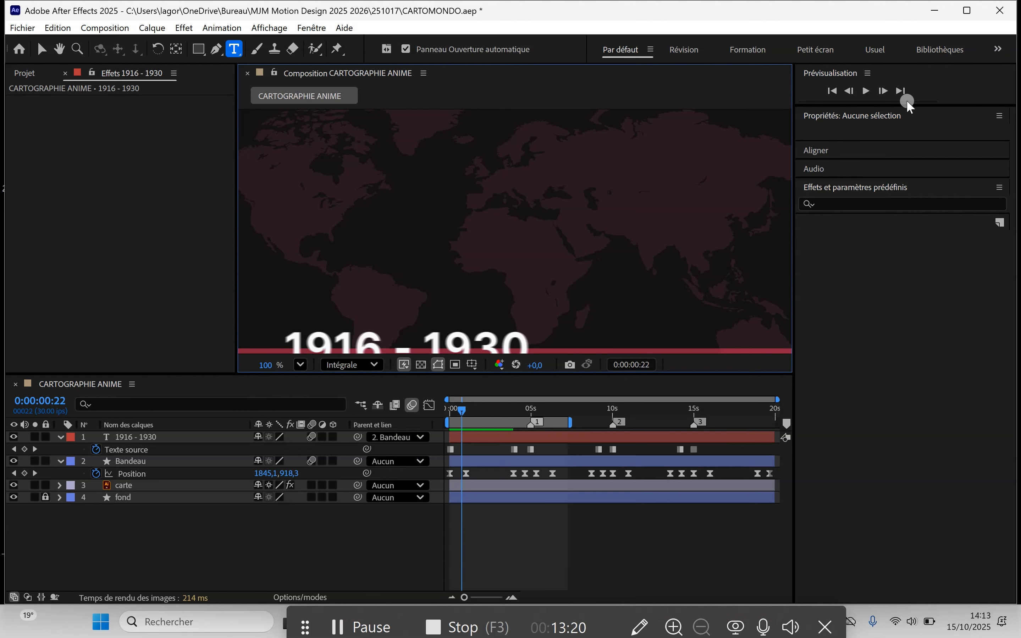
# Step: Reveal the full preview settings, enable Ecran entier playback and check the available preview frame rates without changing the current one
pyautogui.moveTo(906, 102); pyautogui.dragTo(886, 315)
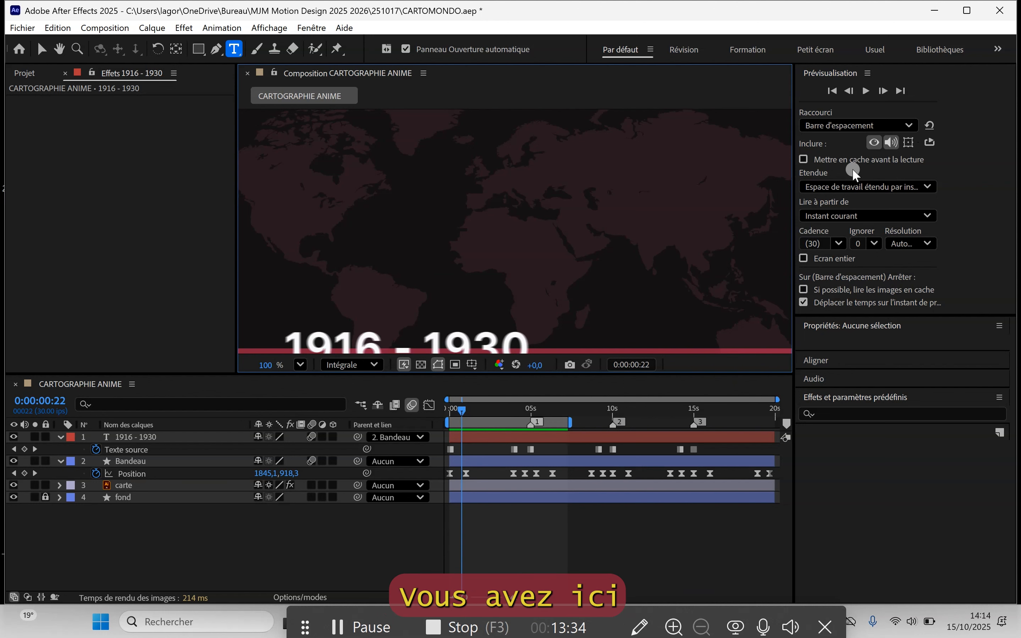
pyautogui.click(803, 258)
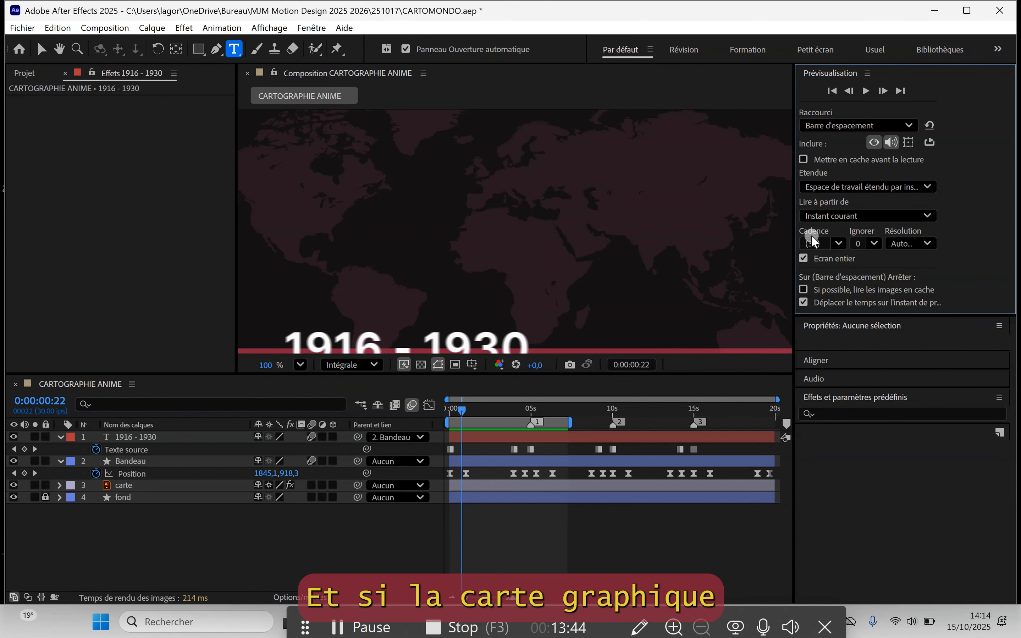
pyautogui.click(840, 242)
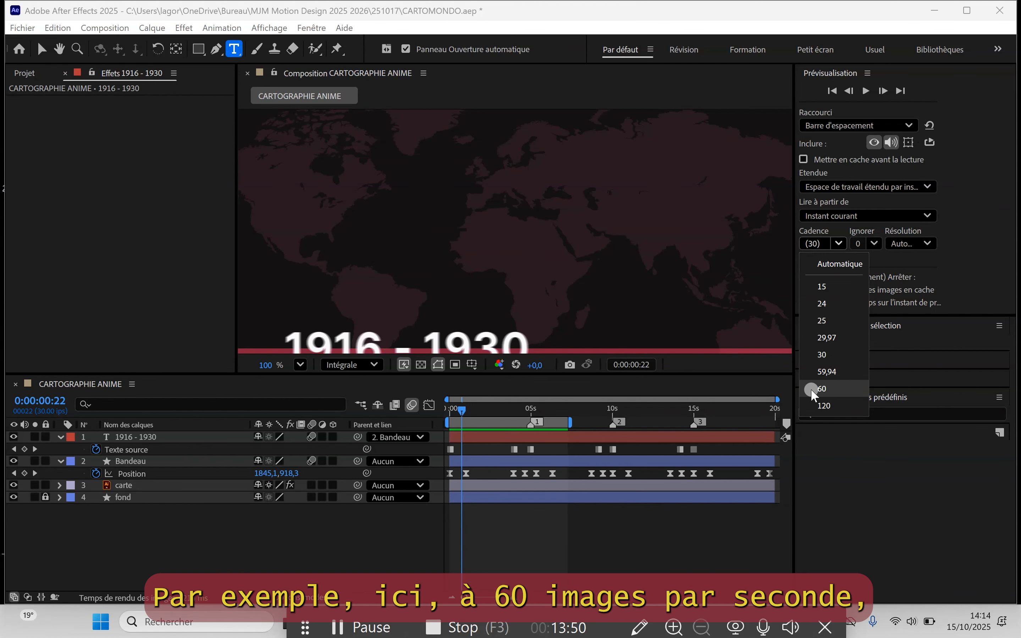
pyautogui.click(985, 245)
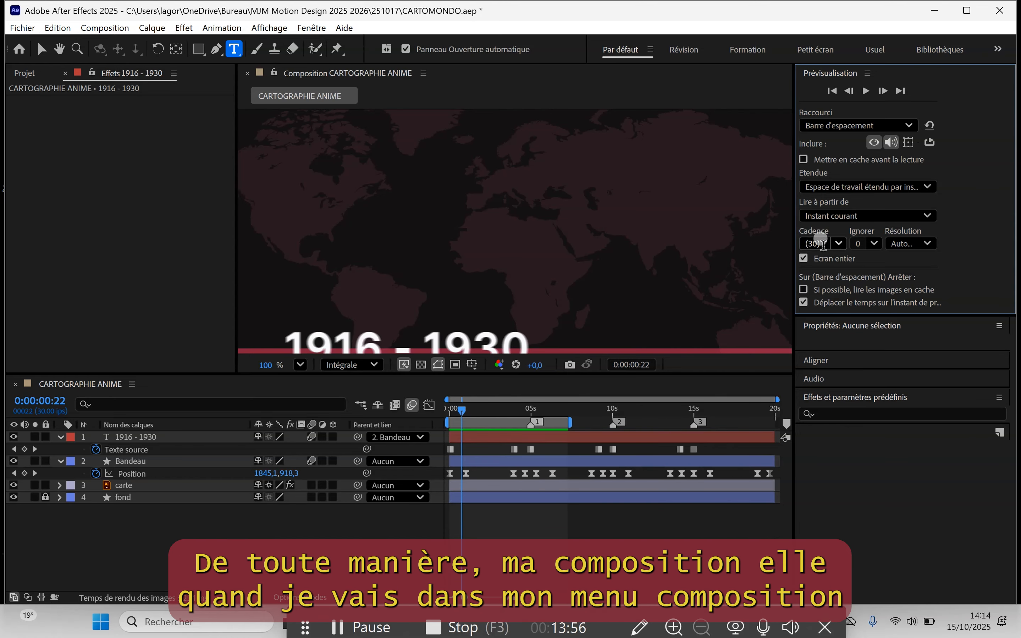
# Step: Check the frame rate in the CARTOGRAPHIE ANIME composition settings and close them without changes
pyautogui.click(110, 28)
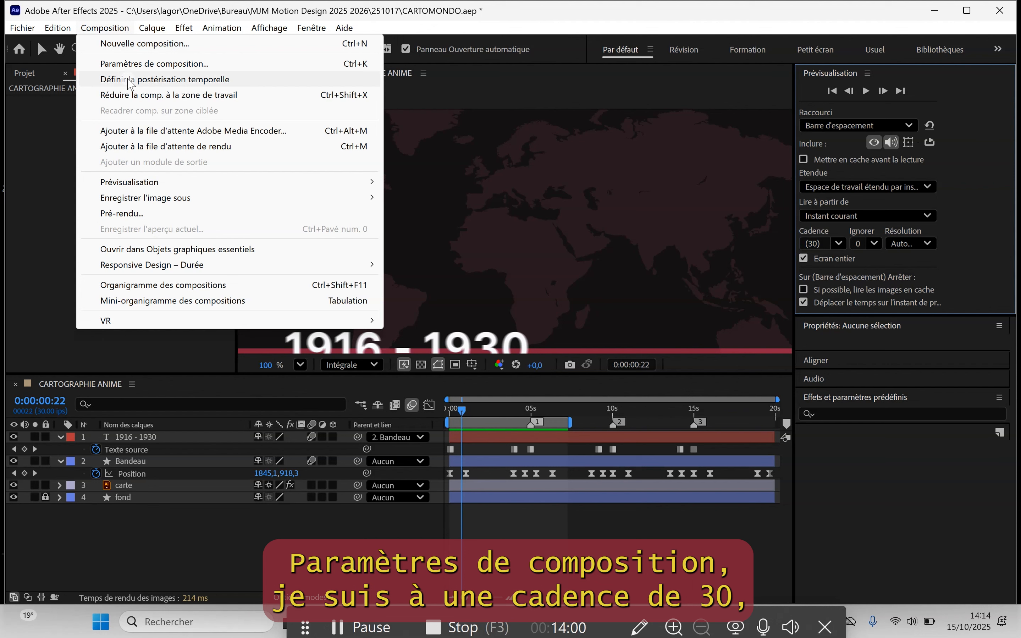
pyautogui.click(138, 64)
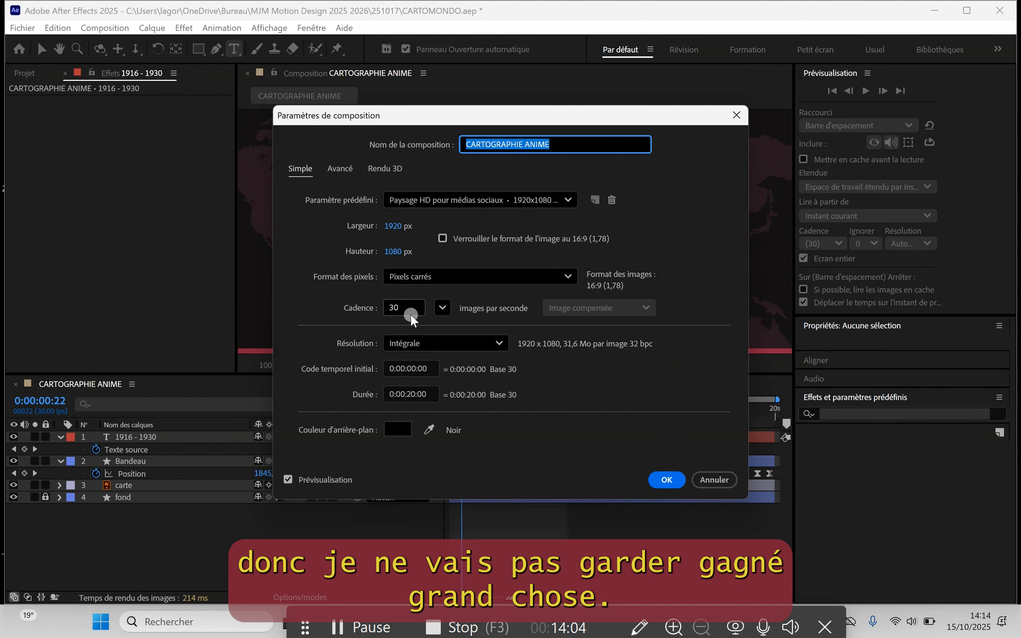
pyautogui.click(667, 479)
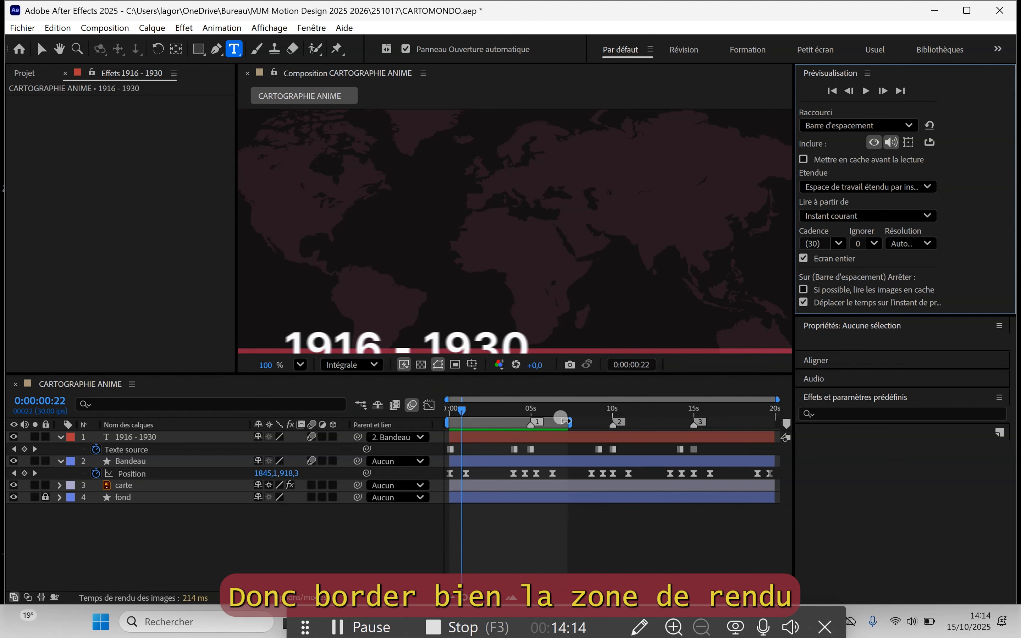
# Step: Extend the work area's end to about 7.5 seconds and start the full-screen preview
pyautogui.moveTo(566, 421)
pyautogui.mouseDown()
pyautogui.moveTo(590, 421)
pyautogui.moveTo(564, 421)
pyautogui.moveTo(572, 421)
pyautogui.mouseUp()
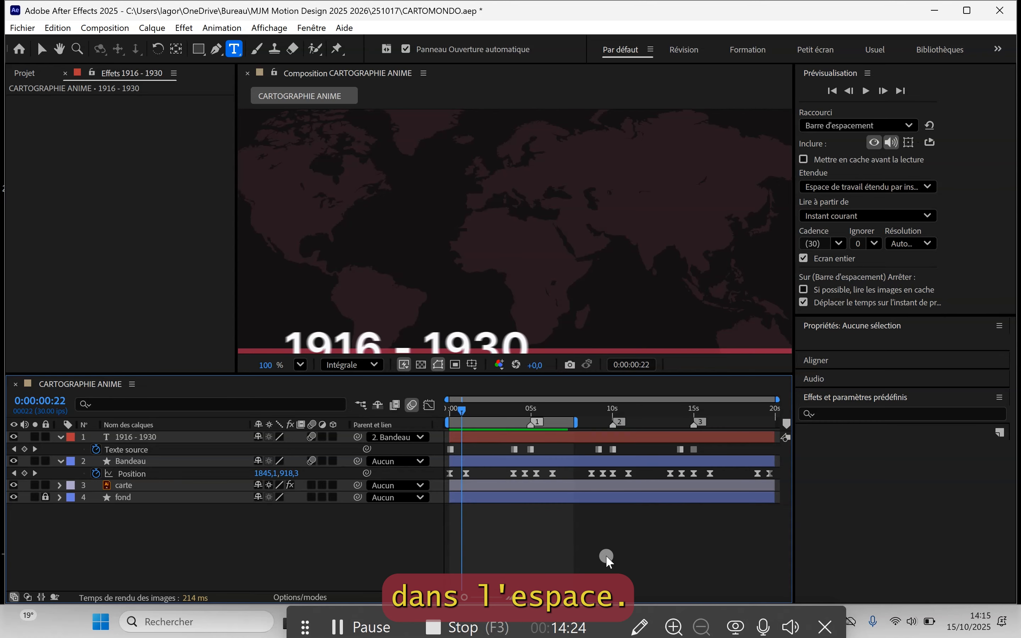
pyautogui.press('space')
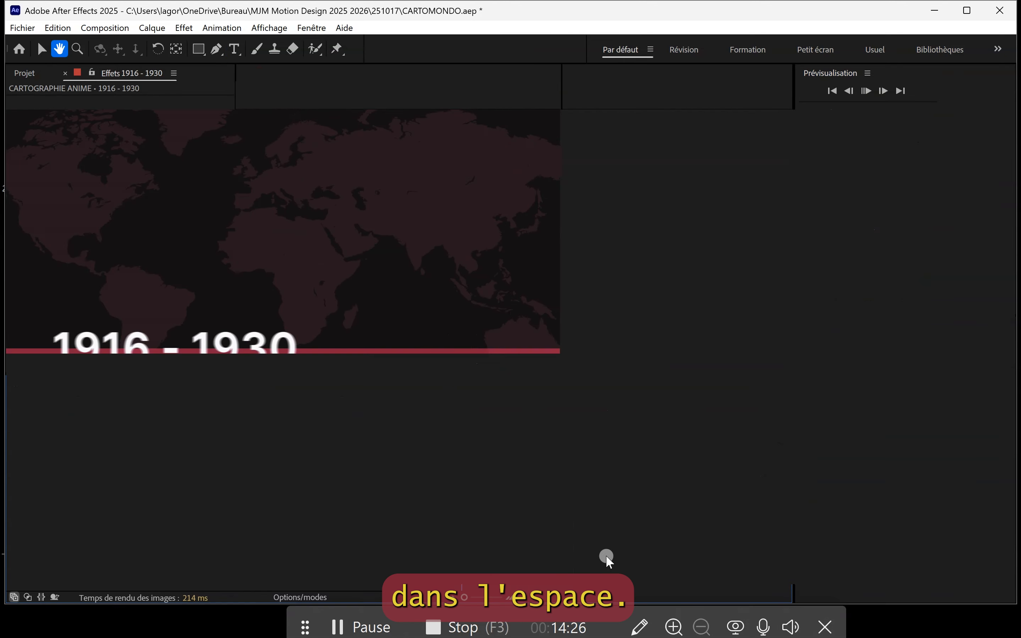